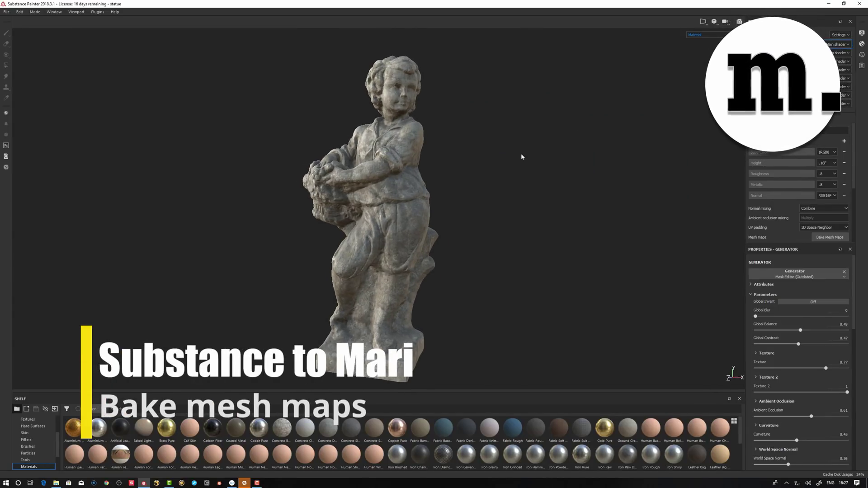
- Display the statue's Normal mesh map in the viewport, followed by its World space normal map
alt+drag(506, 173, 455, 189)
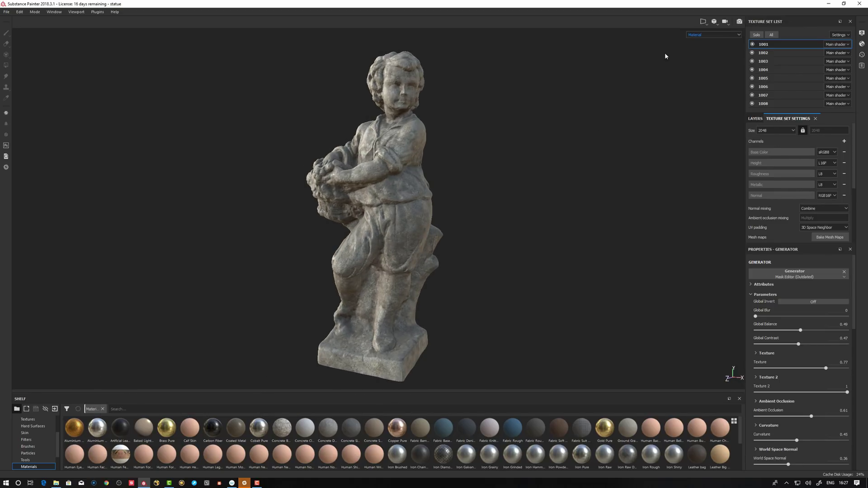
click(705, 38)
drag(738, 47, 739, 59)
scroll(735, 77, down, 2)
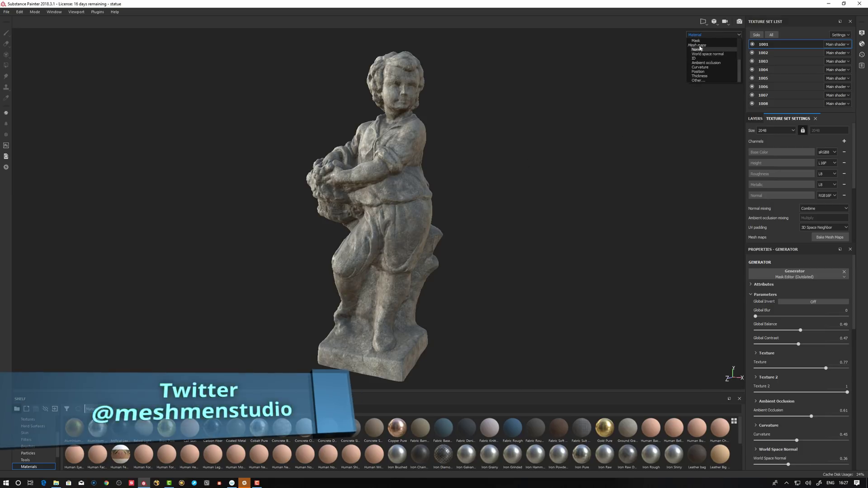
click(696, 49)
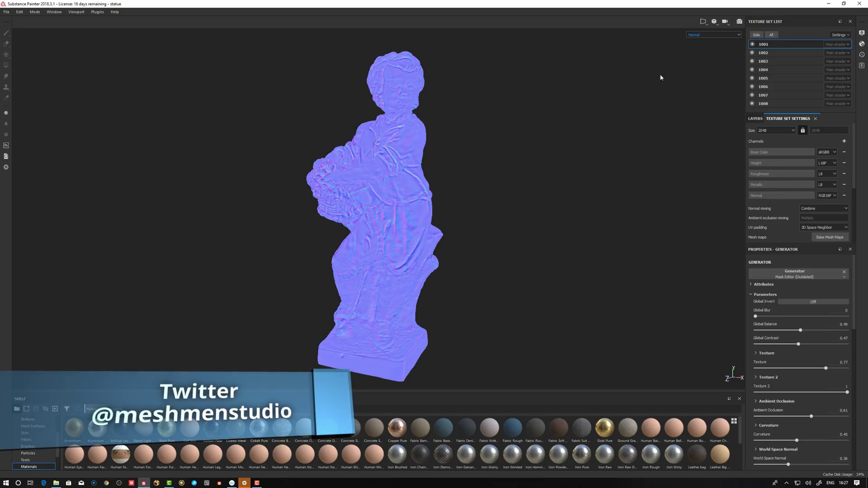
click(703, 36)
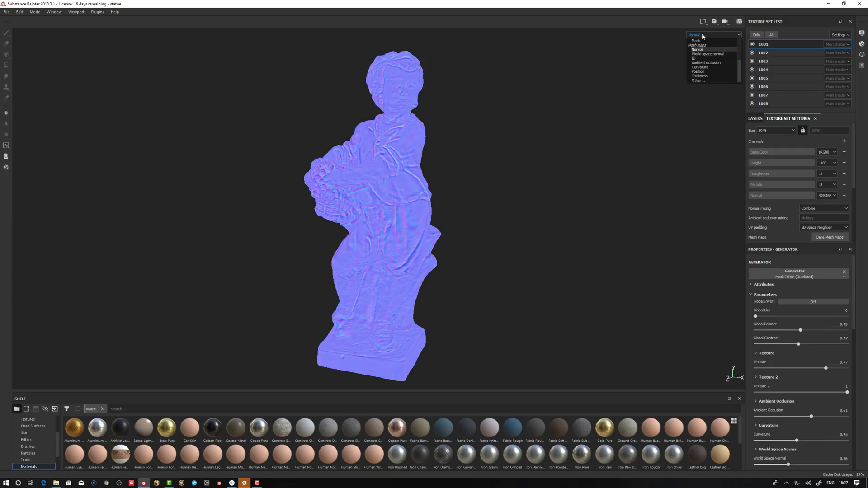
click(705, 54)
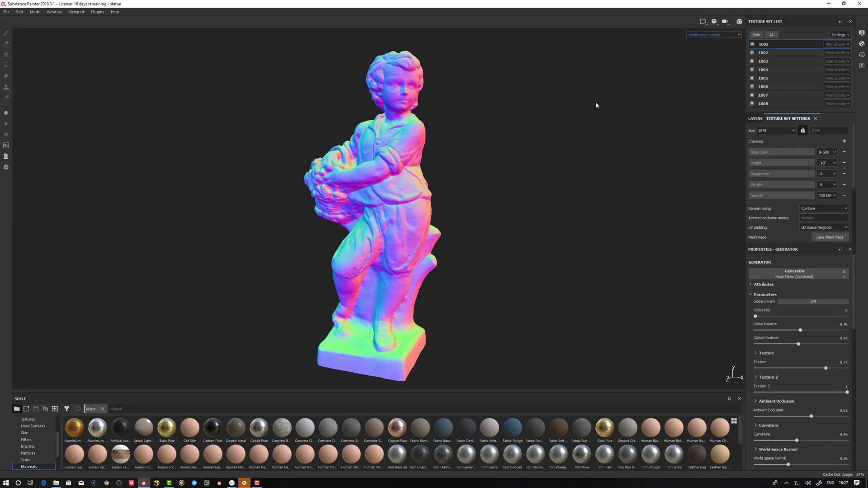
alt+drag(461, 184, 480, 181)
- Alternate the viewport display between the Normal and World space normal mesh maps to compare how they look on the statue
click(723, 35)
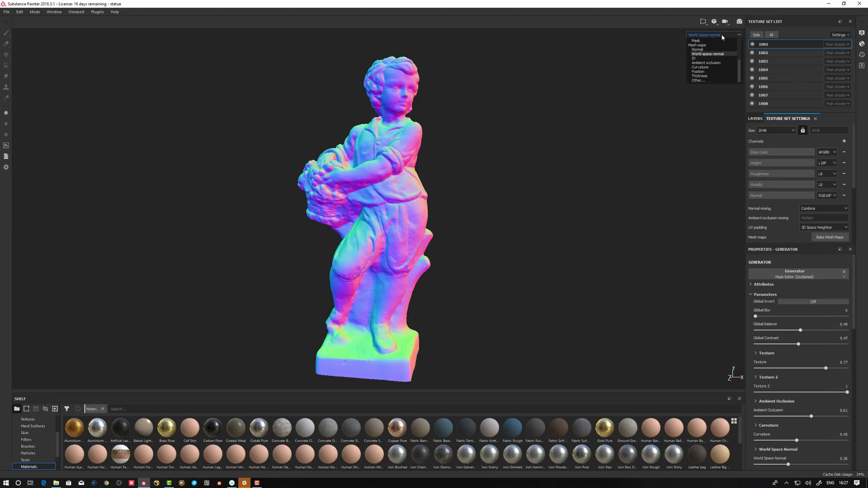
click(699, 51)
alt+drag(484, 179, 504, 159)
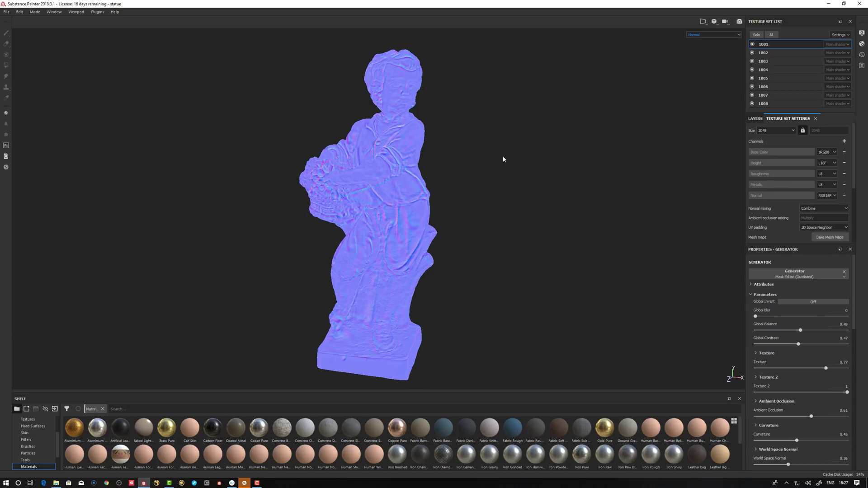
click(706, 36)
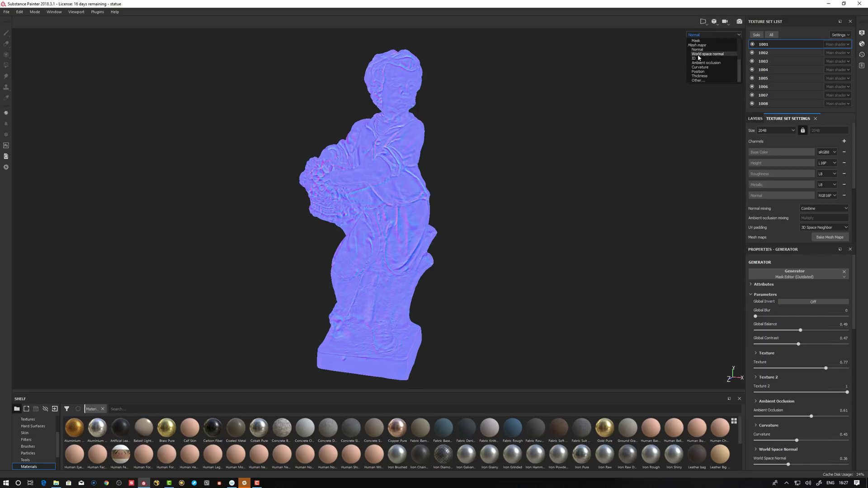
click(699, 54)
alt+drag(472, 209, 500, 215)
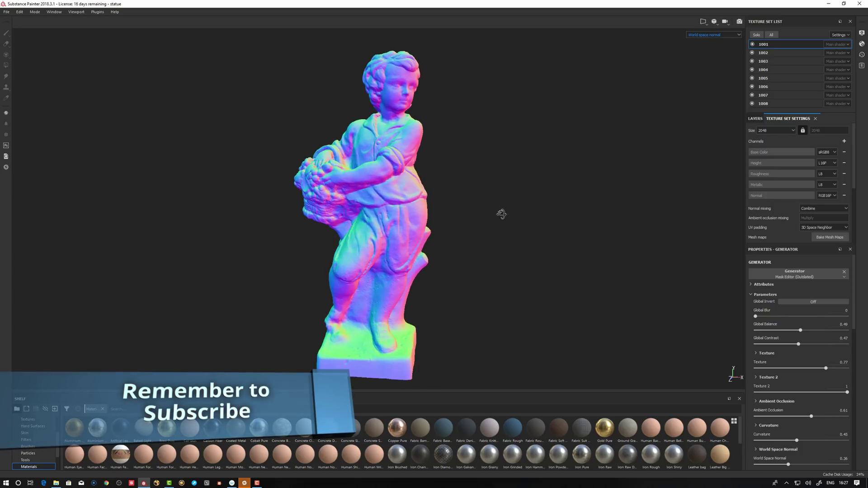
click(704, 37)
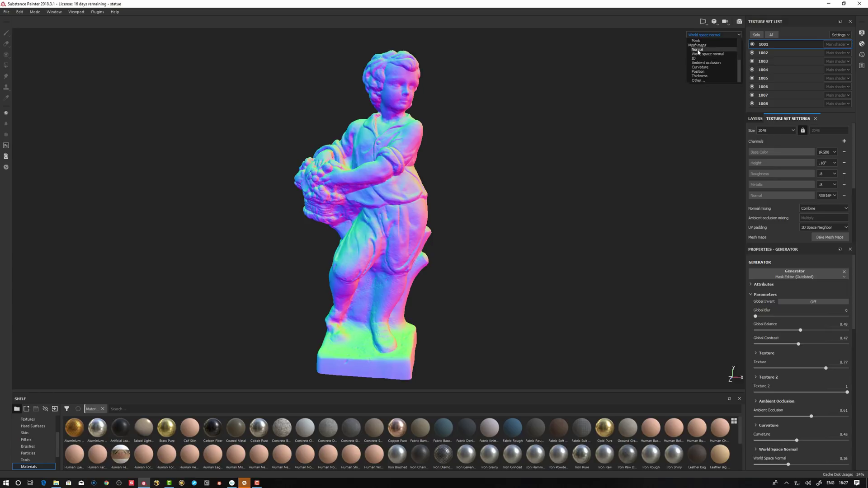
click(697, 50)
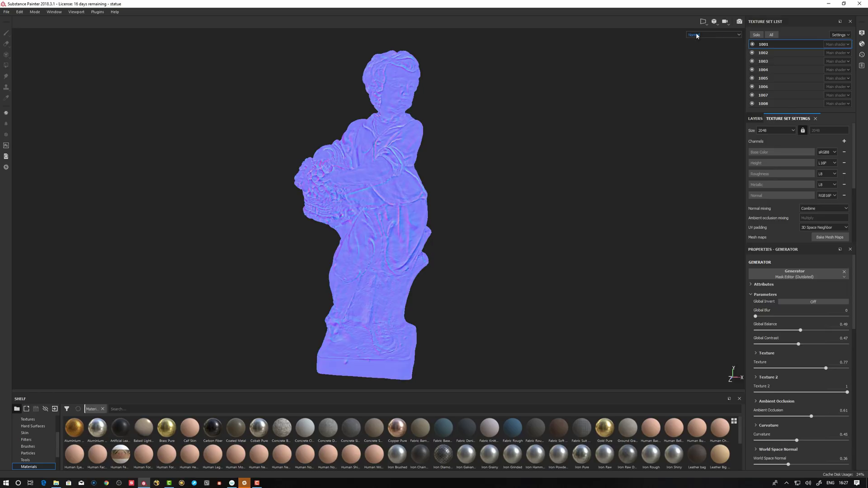
click(698, 38)
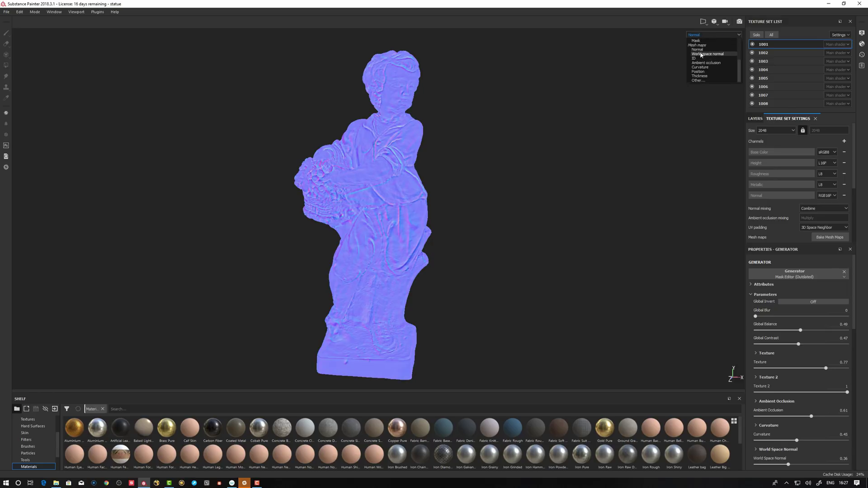
click(699, 41)
- Display the statue's Ambient occlusion mesh map, followed by its Curvature map
click(701, 36)
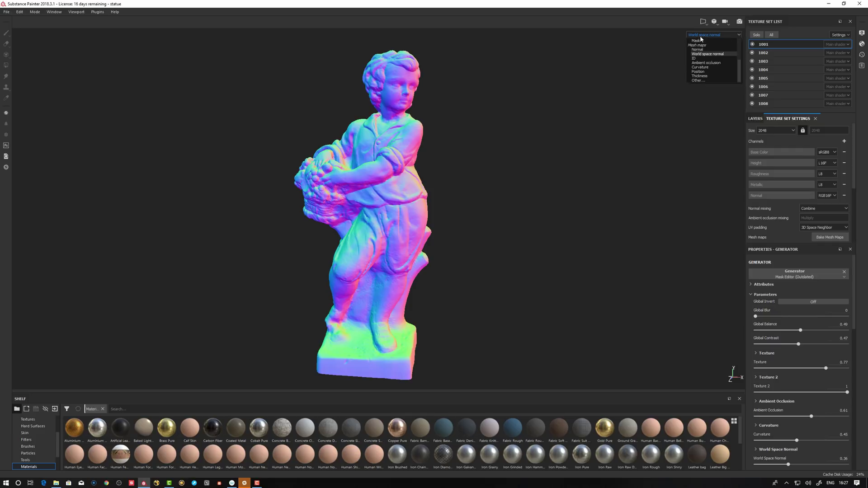
click(701, 64)
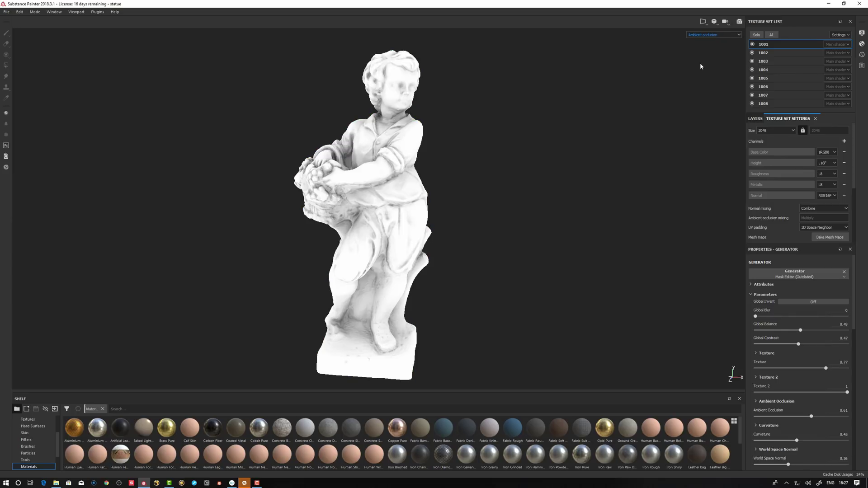
click(698, 34)
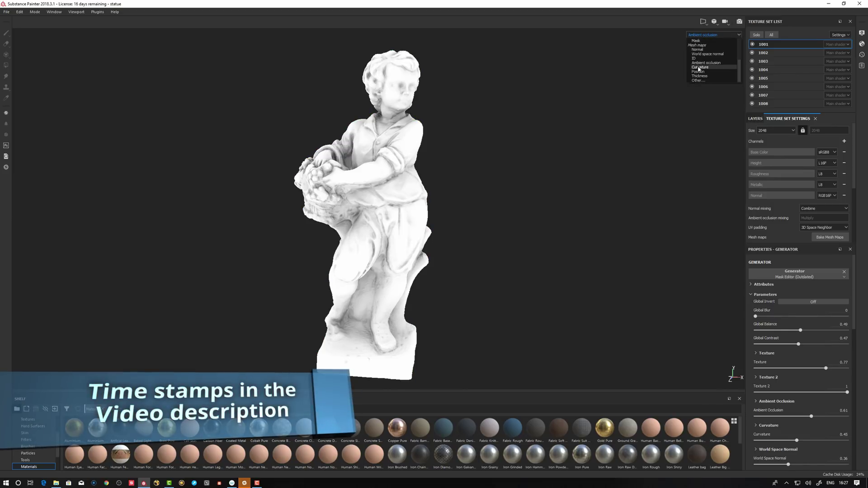
click(699, 68)
- Display the statue's Position mesh map and then its Thickness map, viewing the model from another angle
click(706, 35)
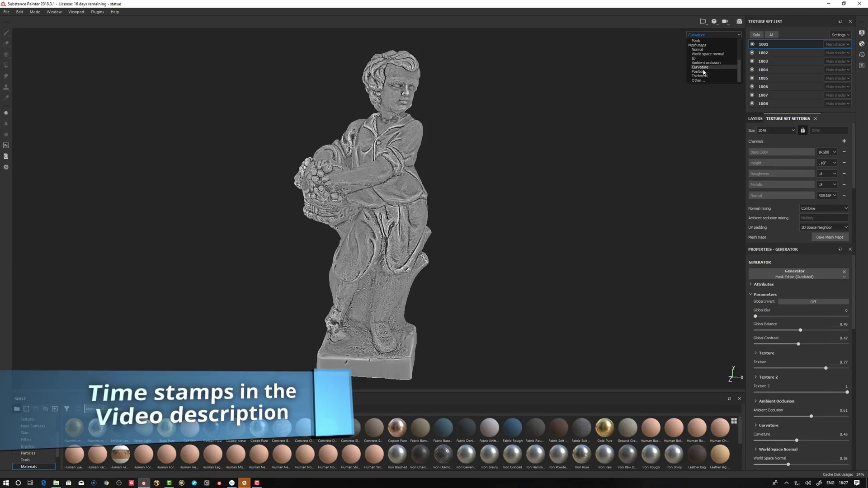
click(699, 71)
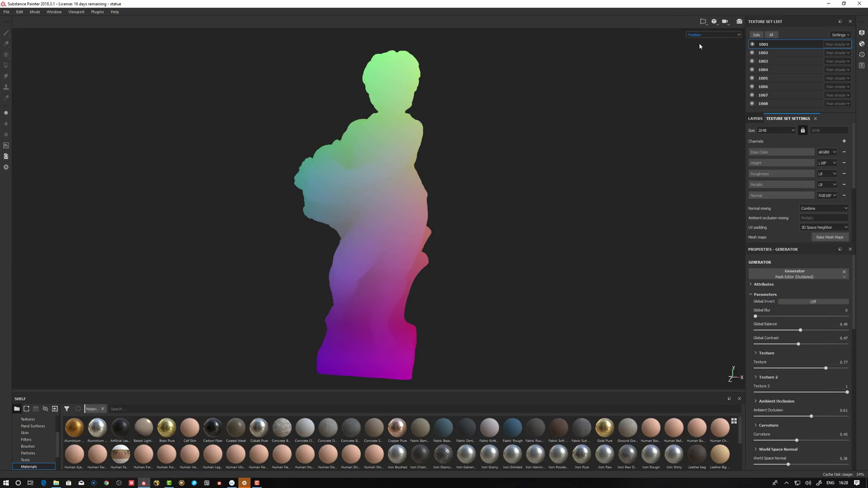
click(701, 36)
click(700, 80)
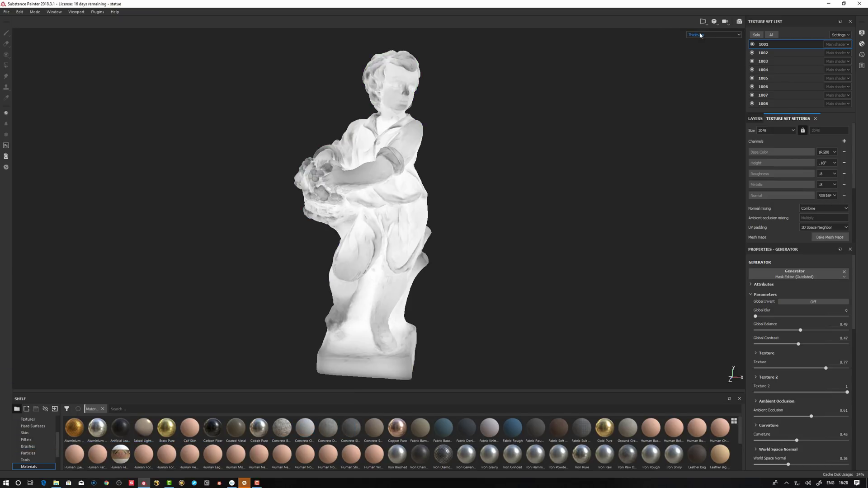
alt+drag(556, 185, 484, 208)
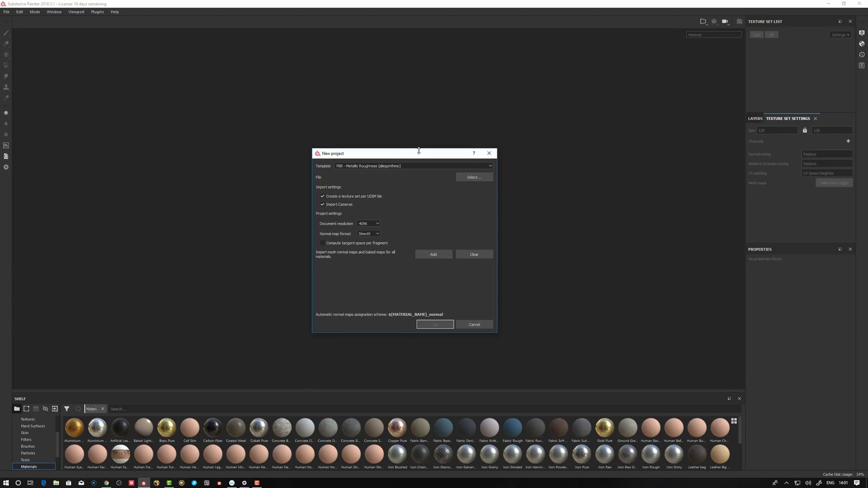
- Create a new project from the mesh staue_low.OBJ with a document resolution of 4096
drag(419, 151, 419, 148)
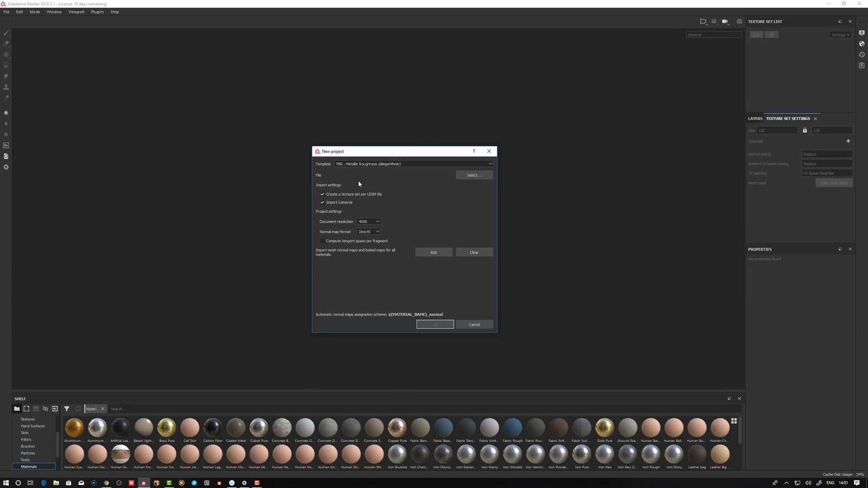
click(479, 175)
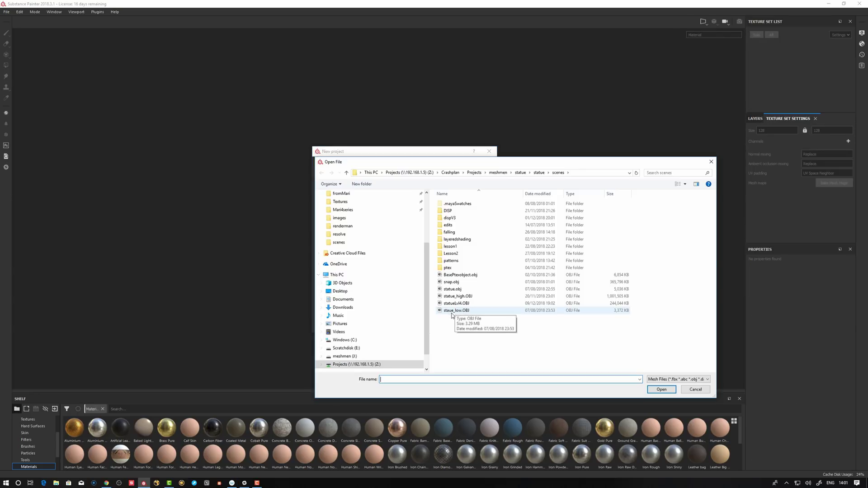
double_click(455, 311)
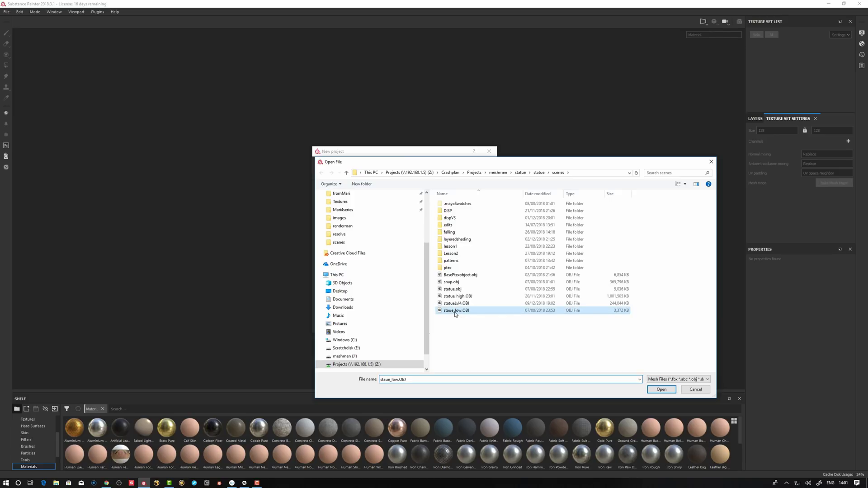
click(364, 223)
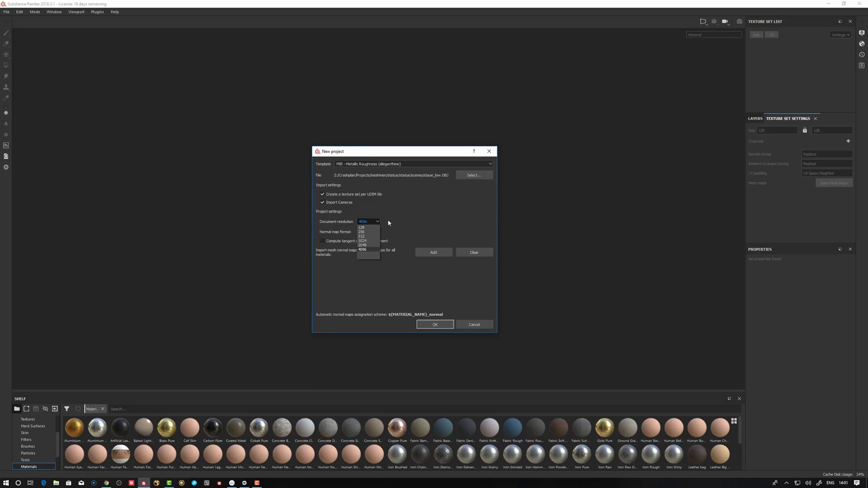
click(364, 249)
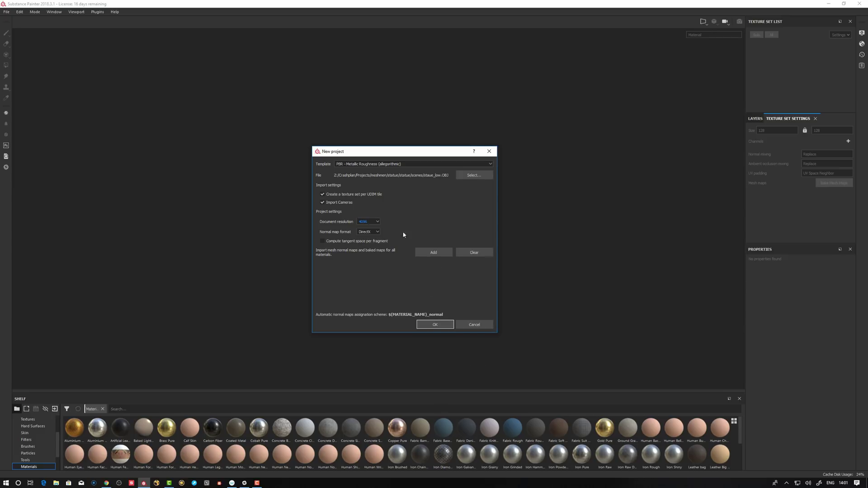
click(426, 324)
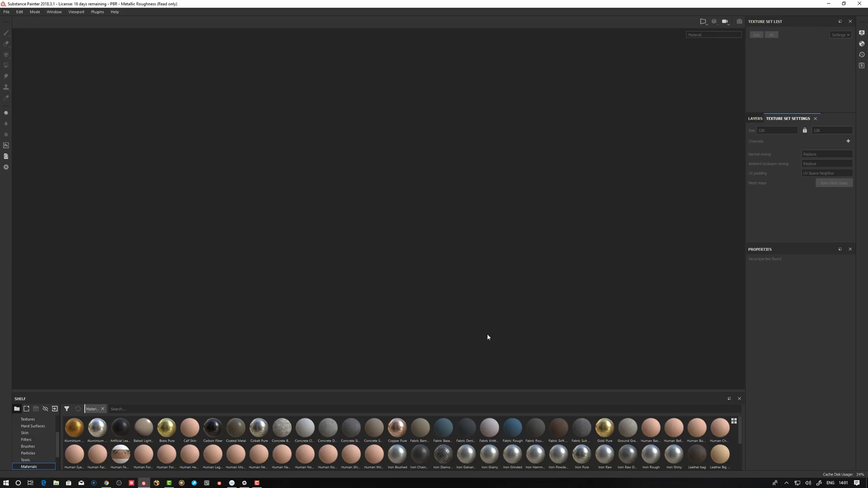
- Check the Normal, ID and World space normal mesh maps on the low-poly statue before baking, returning to the Normal map
mouse_move(456, 304)
alt+mouse_down()
mouse_move(533, 306)
mouse_move(435, 302)
mouse_move(404, 314)
mouse_move(404, 302)
mouse_move(561, 306)
mouse_move(473, 316)
mouse_move(117, 303)
mouse_move(461, 310)
mouse_move(382, 316)
mouse_move(437, 319)
alt+mouse_up()
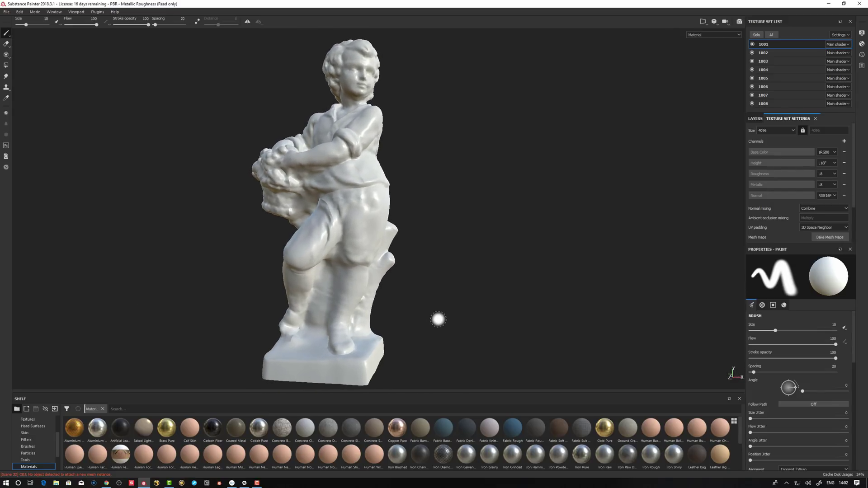
click(700, 39)
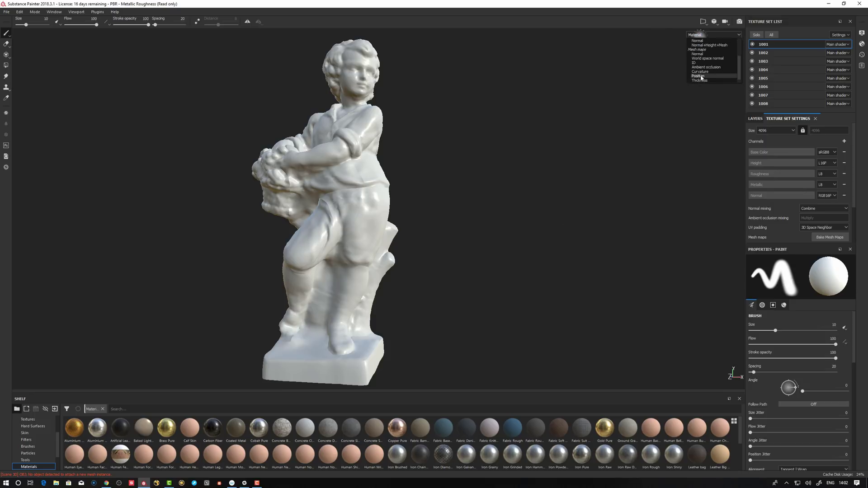
click(701, 54)
click(702, 35)
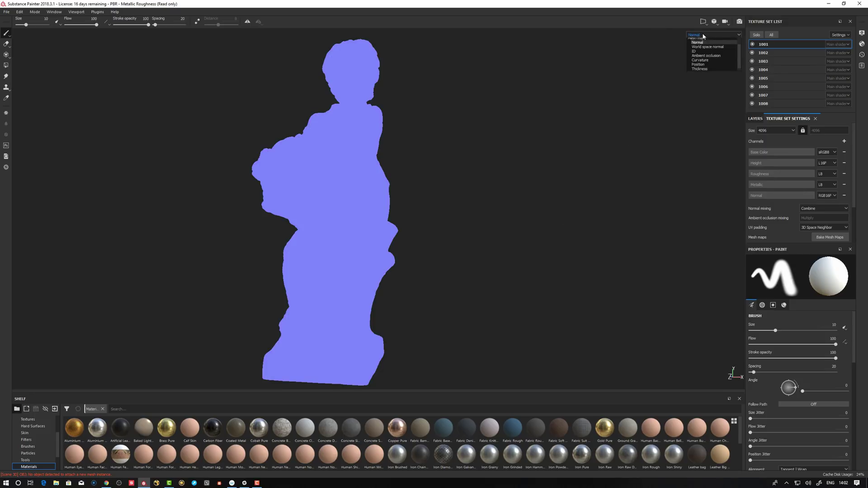
click(696, 62)
click(700, 35)
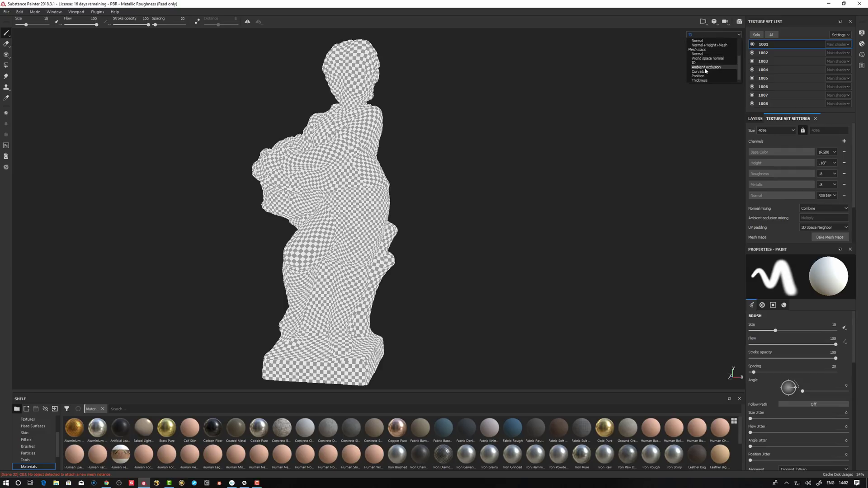
click(707, 58)
click(700, 35)
click(697, 54)
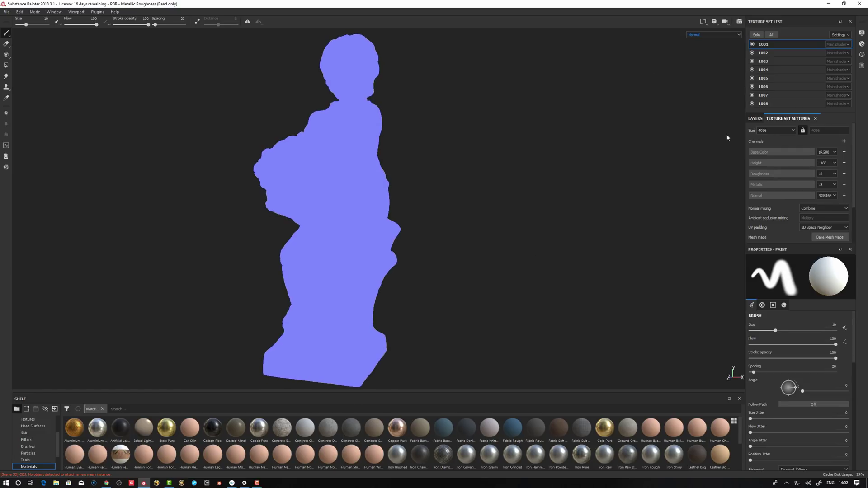
- In the mesh map baking settings, add statue_high.OBJ as the high definition mesh and set the output size to 4096
click(830, 238)
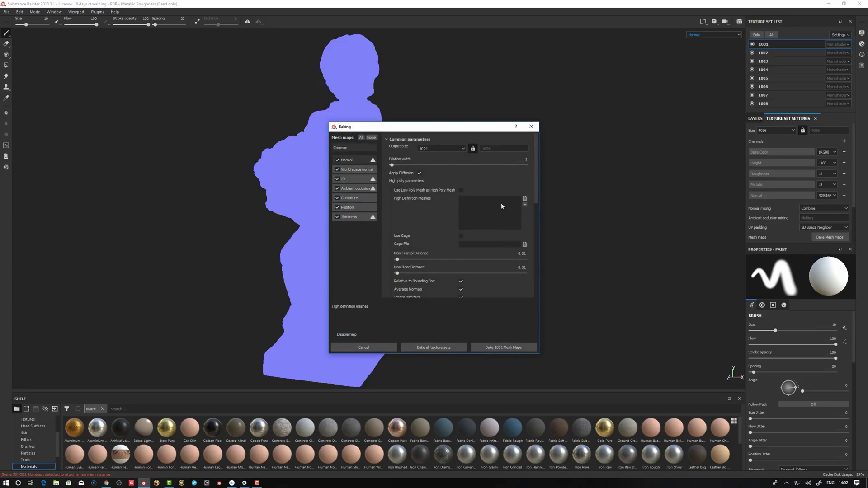
click(524, 200)
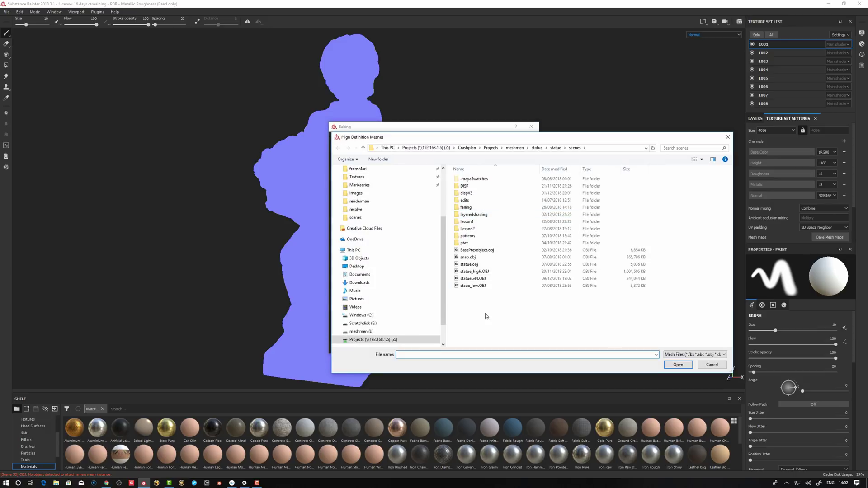
click(473, 274)
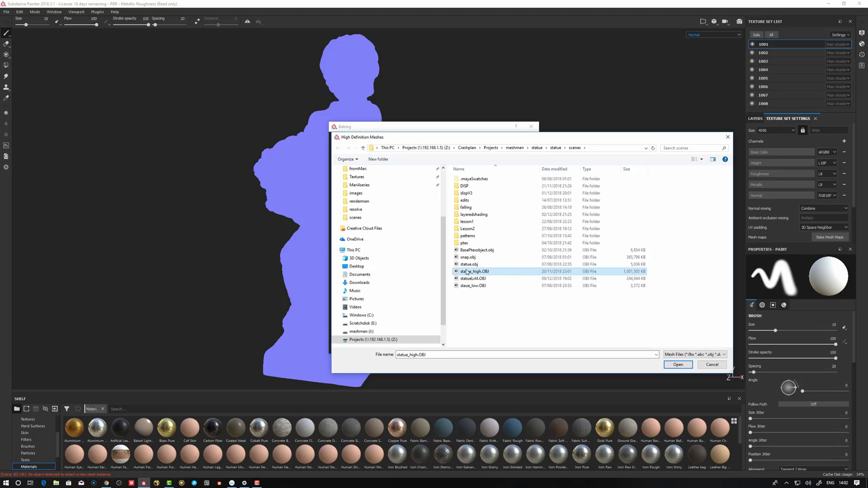
click(677, 365)
click(441, 148)
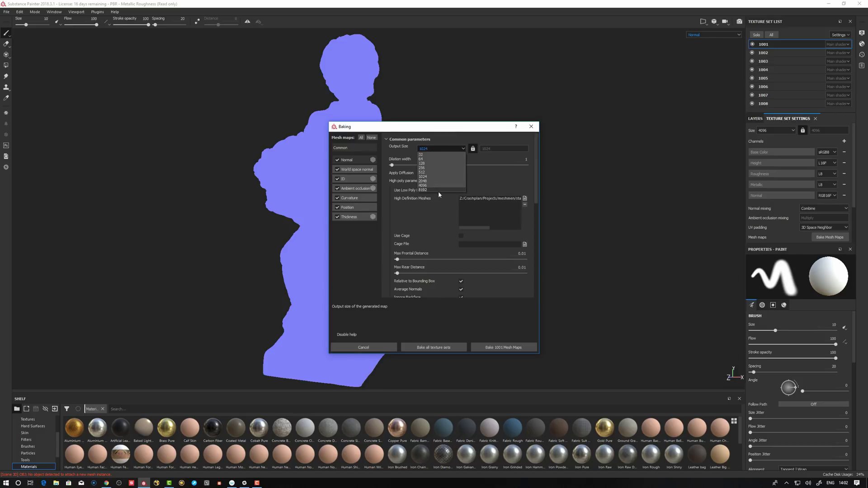
click(429, 185)
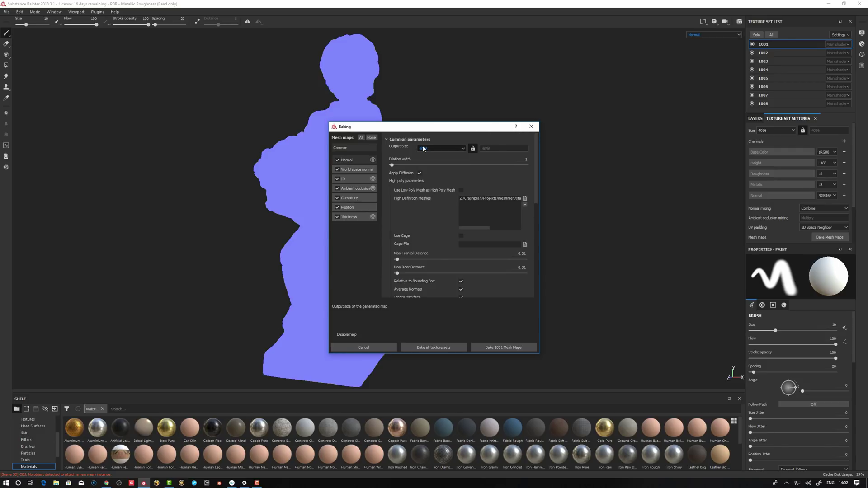
- Bake the 1001 mesh maps and look at the baked Normal map on the statue's upper body
scroll(520, 217, down, 3)
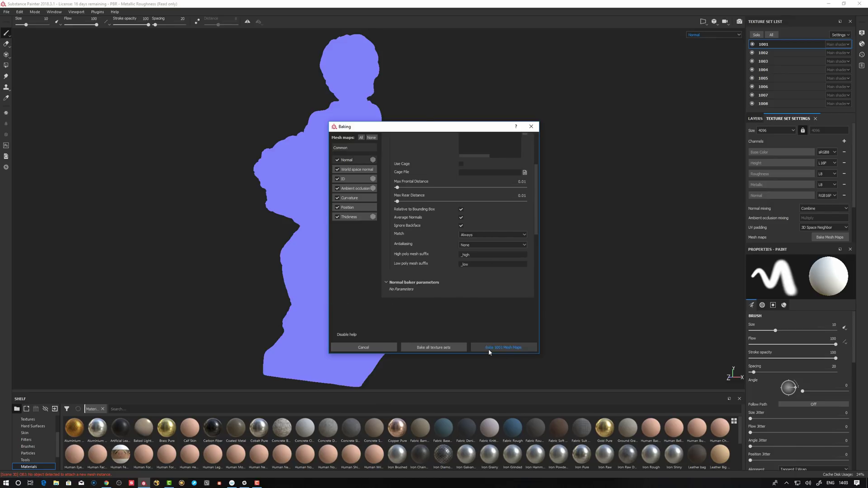
click(499, 348)
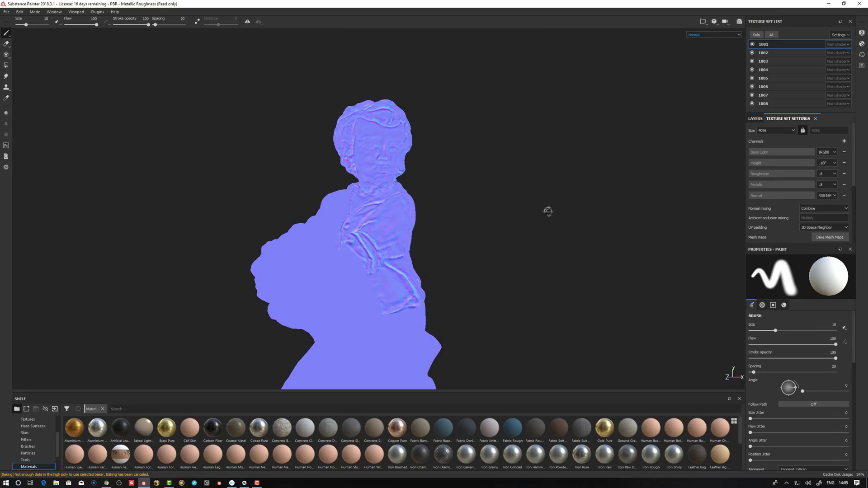
middle_drag(549, 211, 525, 225)
scroll(609, 175, up, 3)
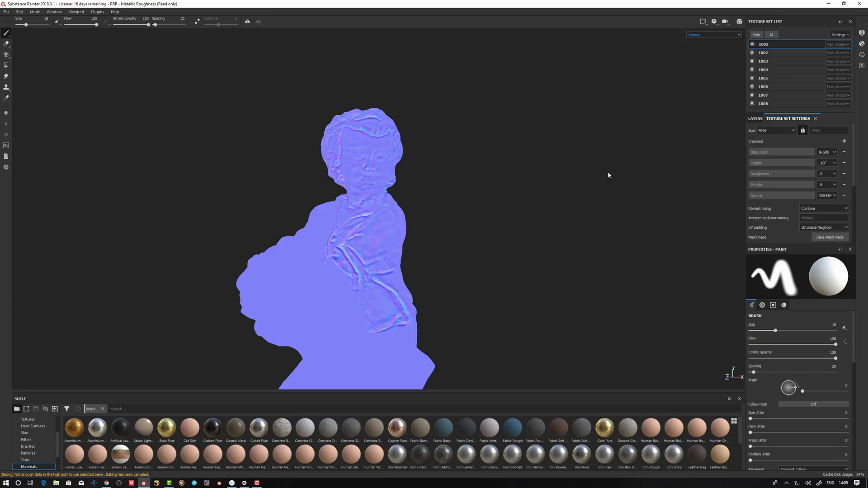
- Display the World space normal, Curvature, Position and Thickness mesh maps baked for tile 1001, viewing the statue from slightly different angles
click(700, 34)
click(702, 62)
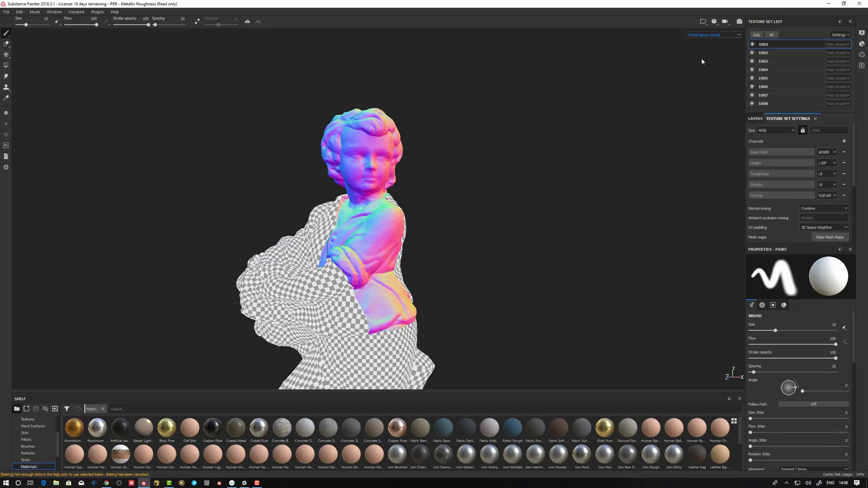
click(703, 36)
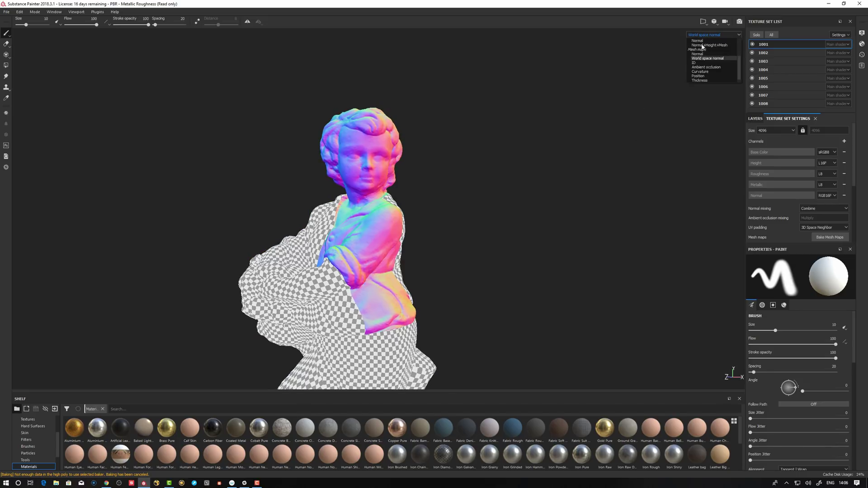
click(706, 74)
key(b)
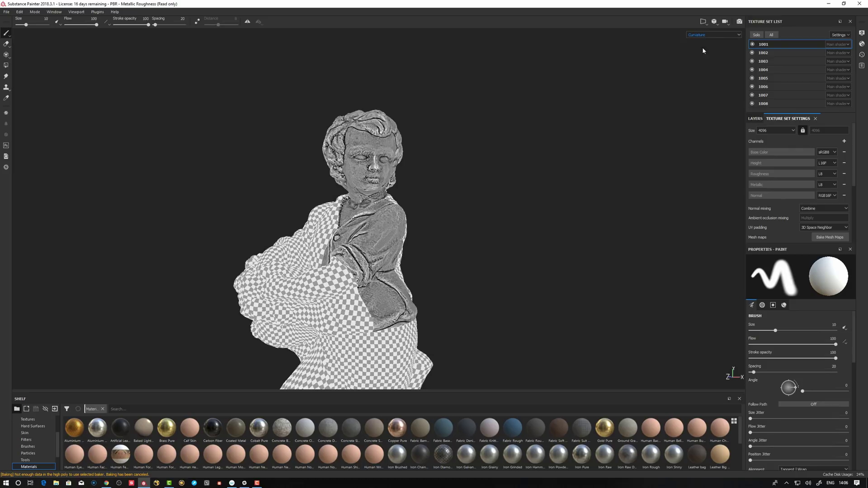
click(709, 34)
click(693, 56)
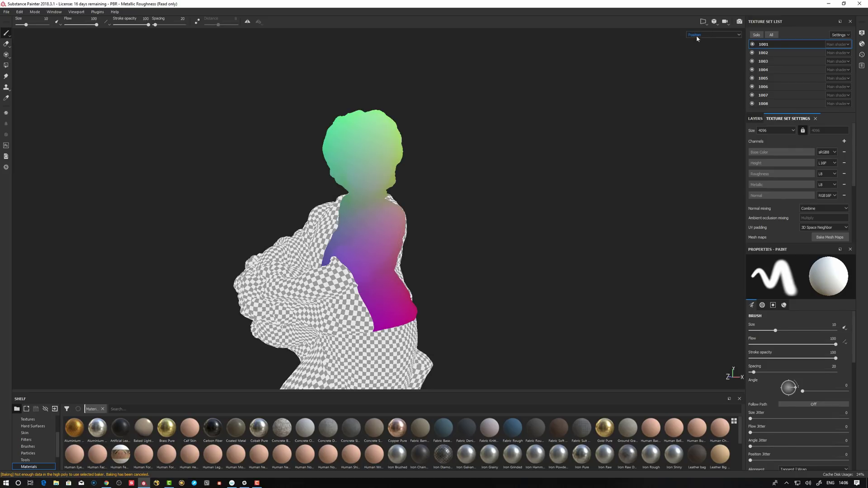
key(b)
alt+drag(445, 249, 426, 210)
alt+drag(557, 249, 525, 227)
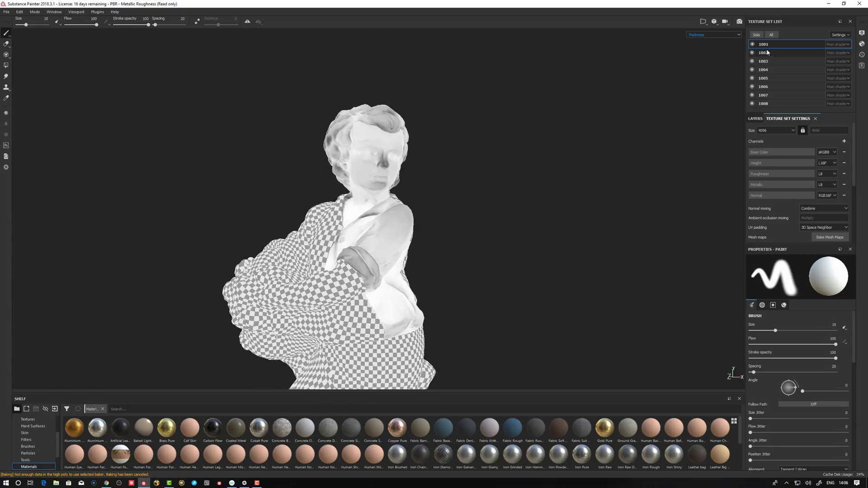
alt+drag(505, 190, 508, 216)
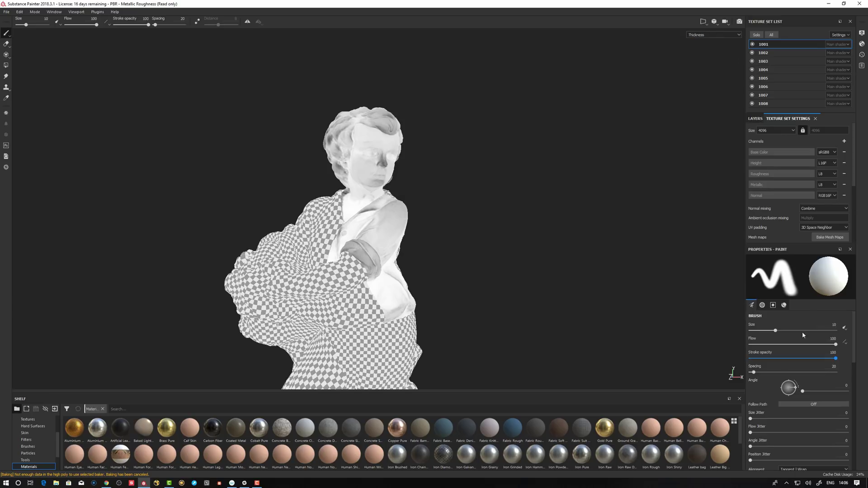
- Set the Position baker's normalization scale to Full Scene and bake the mesh maps for all texture sets
click(828, 237)
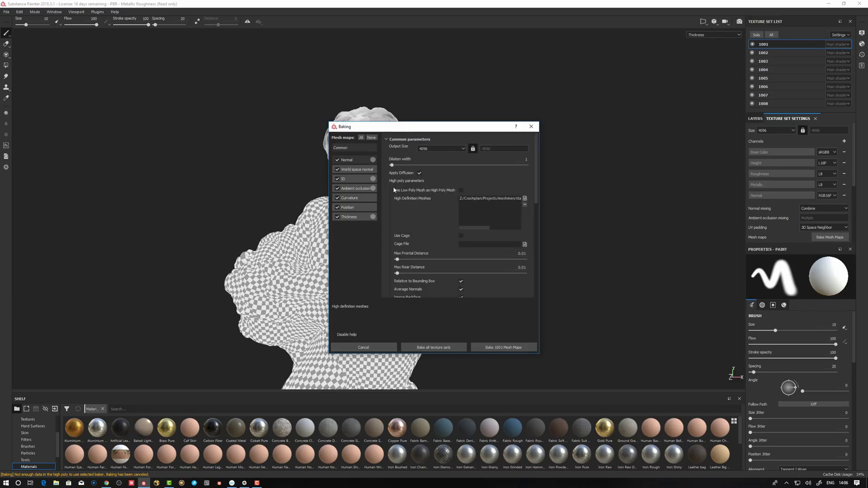
click(357, 170)
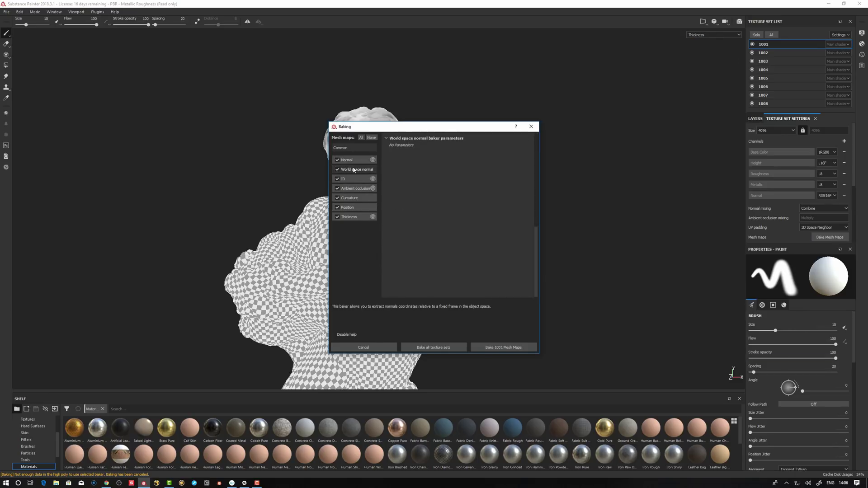
click(348, 208)
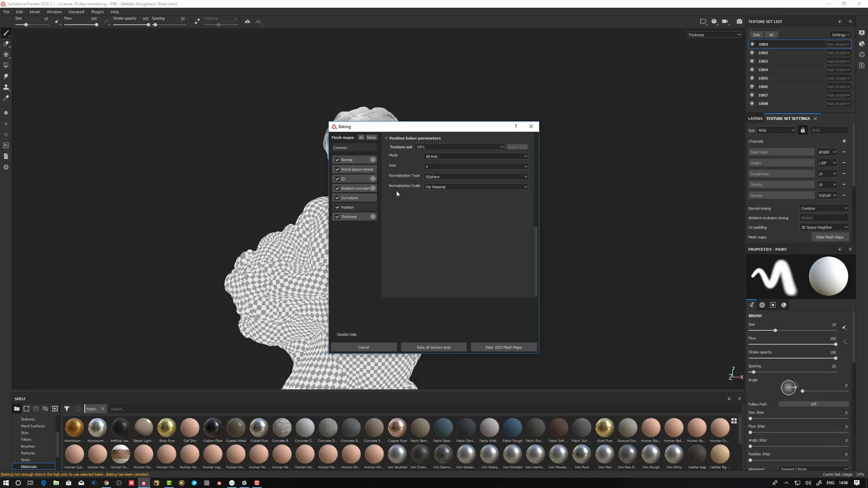
click(450, 188)
click(436, 199)
drag(450, 123, 548, 100)
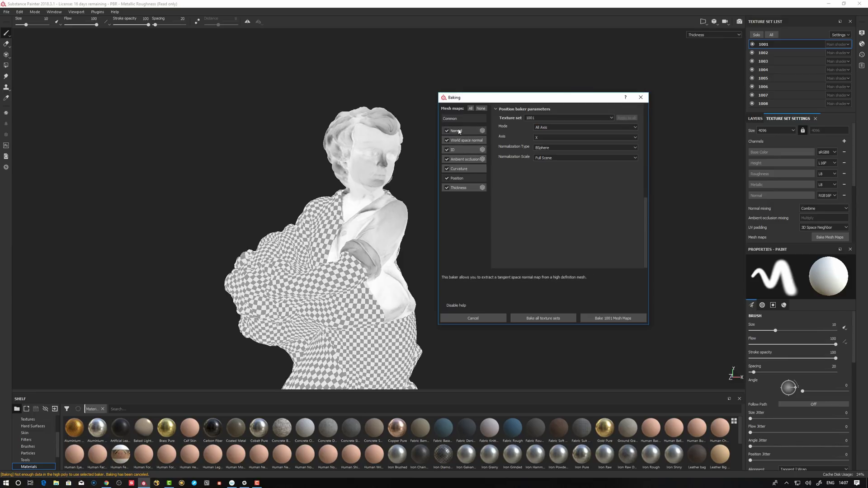
drag(507, 101, 493, 90)
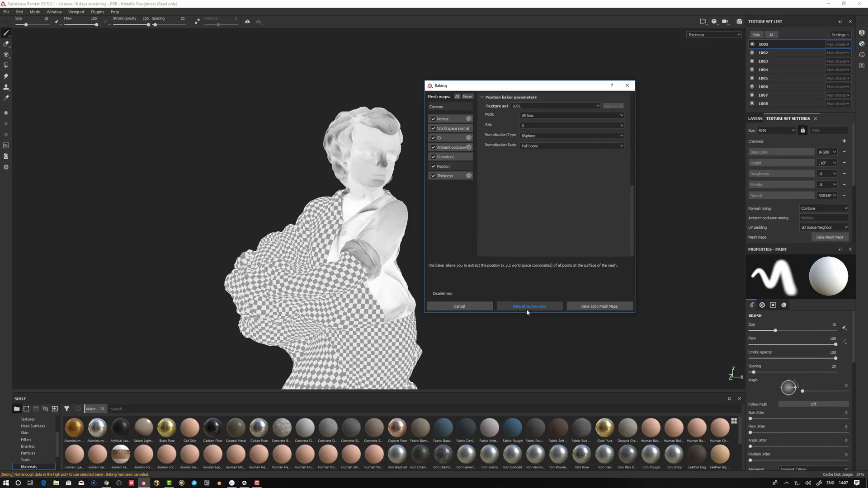
click(541, 308)
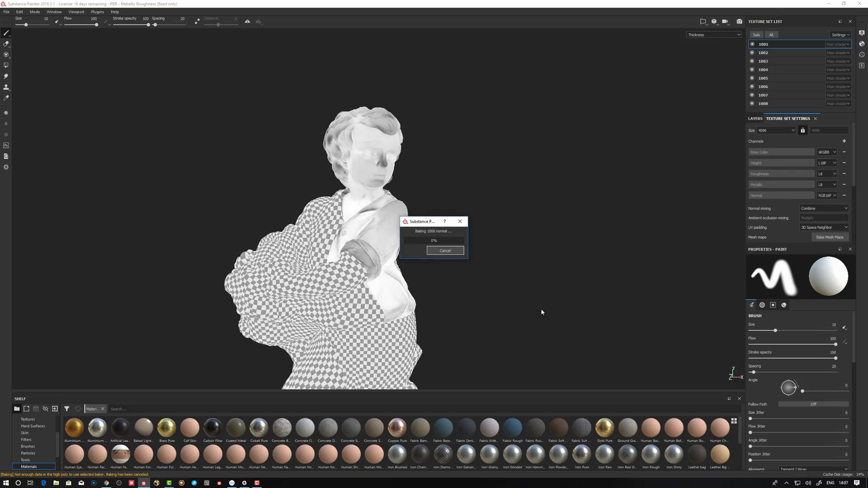
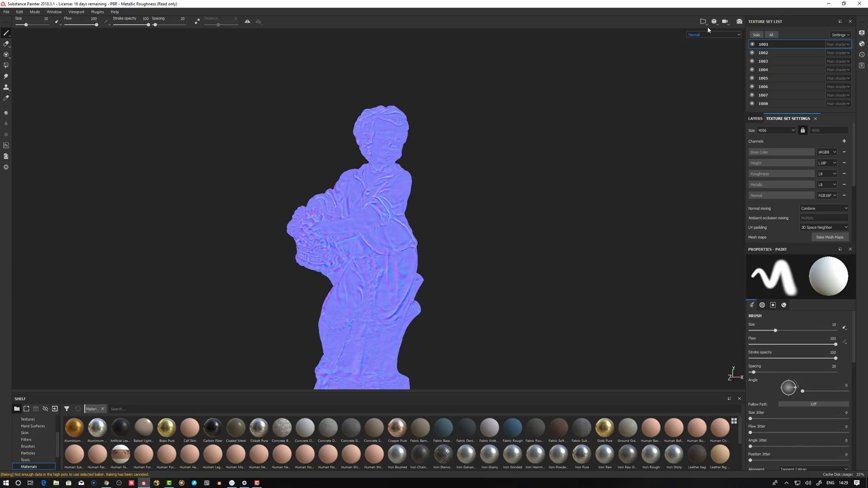
- Check the World space normal and Position mesh maps baked across the whole statue
click(697, 36)
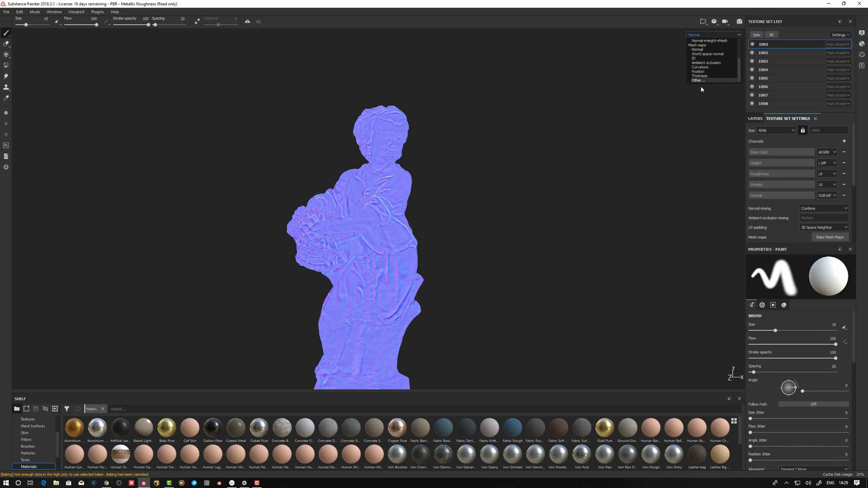
click(701, 57)
click(708, 37)
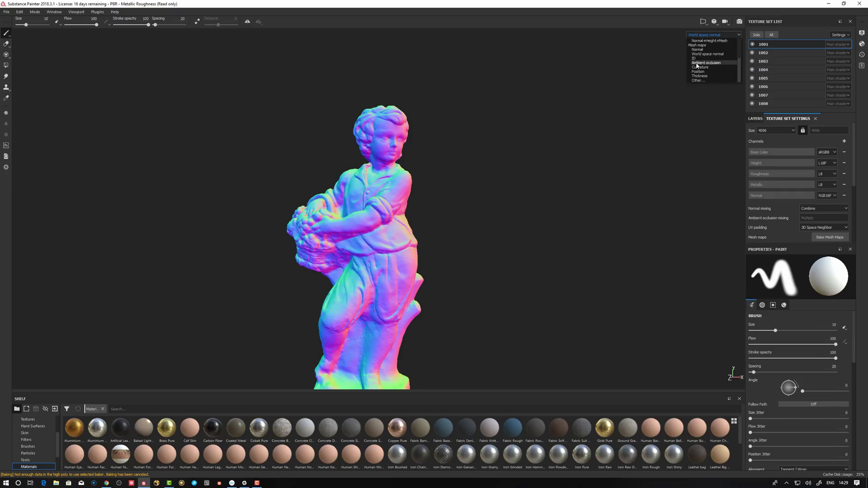
click(698, 66)
click(705, 35)
click(698, 61)
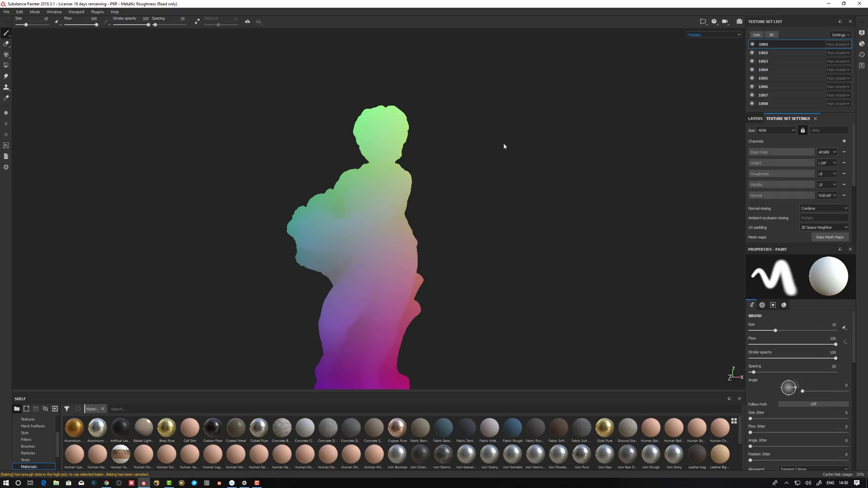
alt+drag(459, 229, 465, 248)
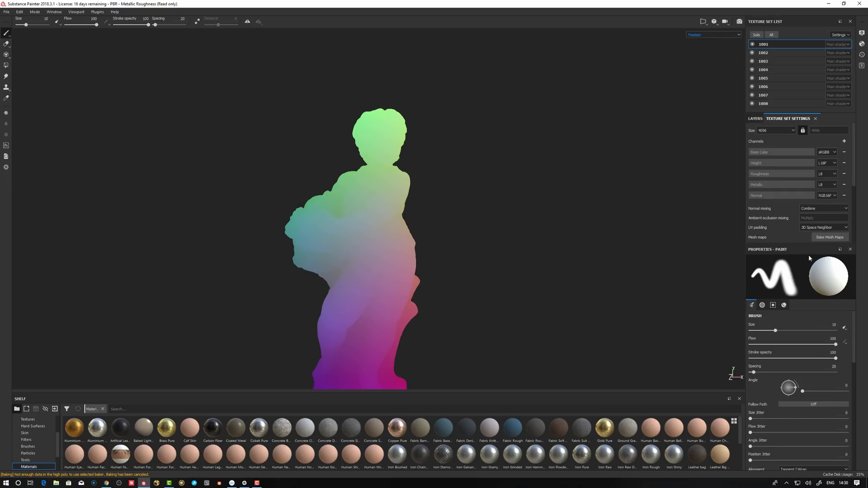
- Reopen the mesh map baking settings and select Full Scene again as the Position baker's normalization scale
click(830, 238)
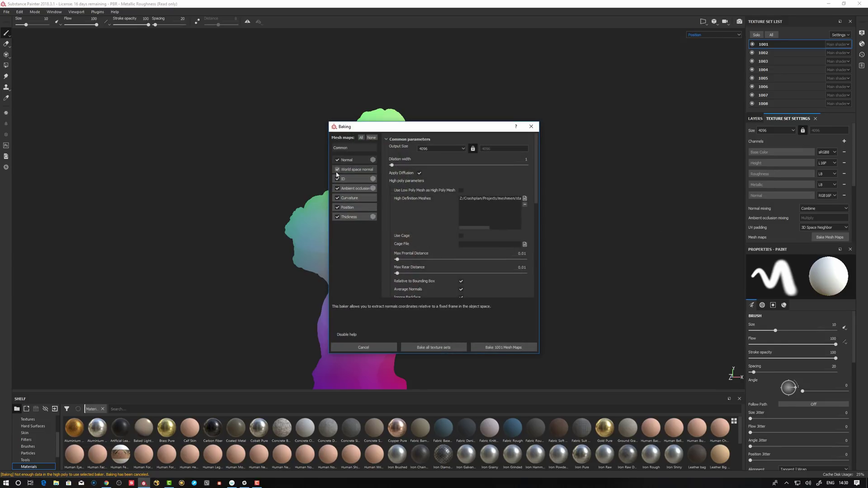
click(351, 207)
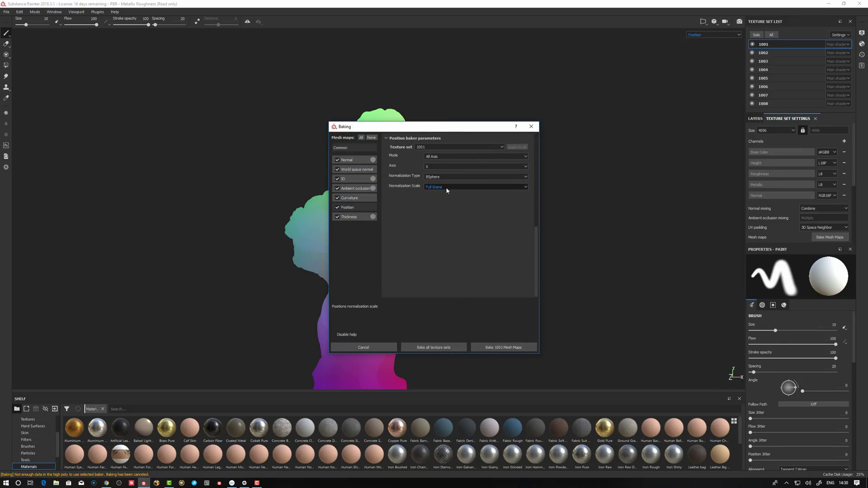
click(445, 187)
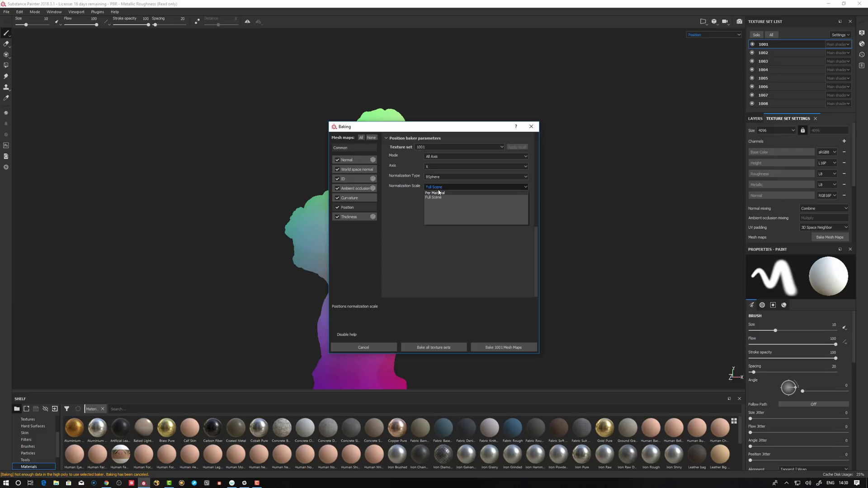
click(435, 197)
drag(416, 131, 562, 121)
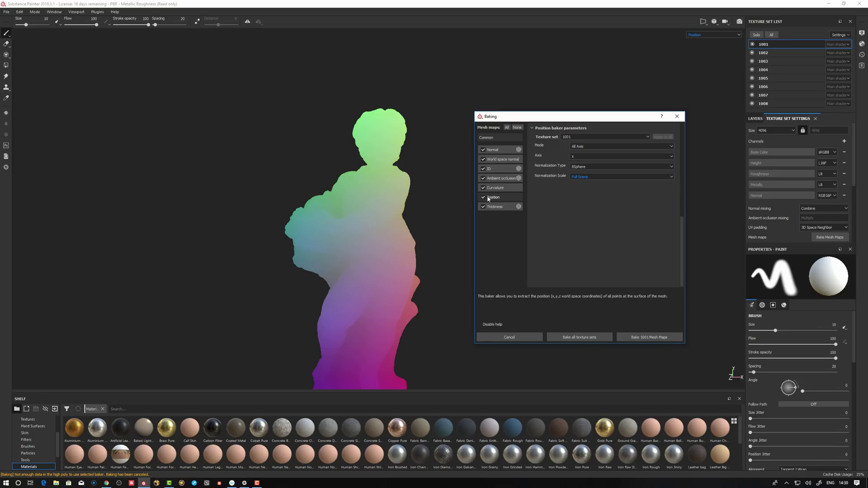
- Review the common baking parameters, from output size and high poly settings down to the mesh suffixes and Position baker parameters
click(486, 138)
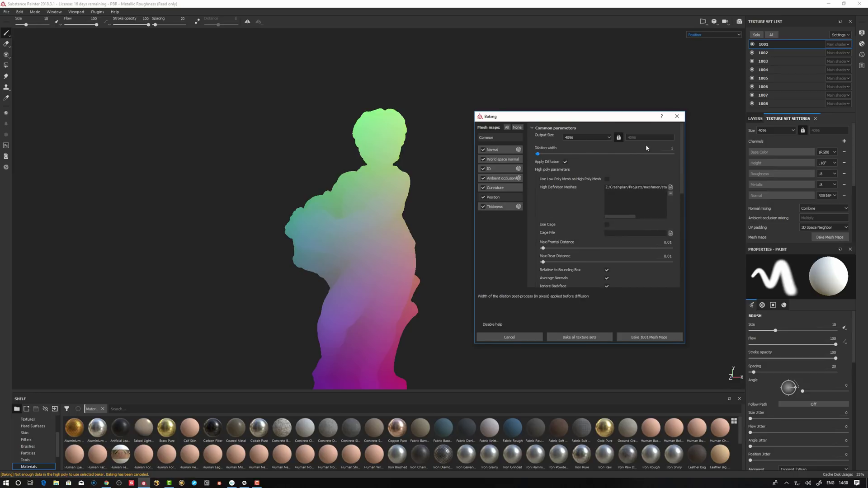
scroll(683, 199, down, 5)
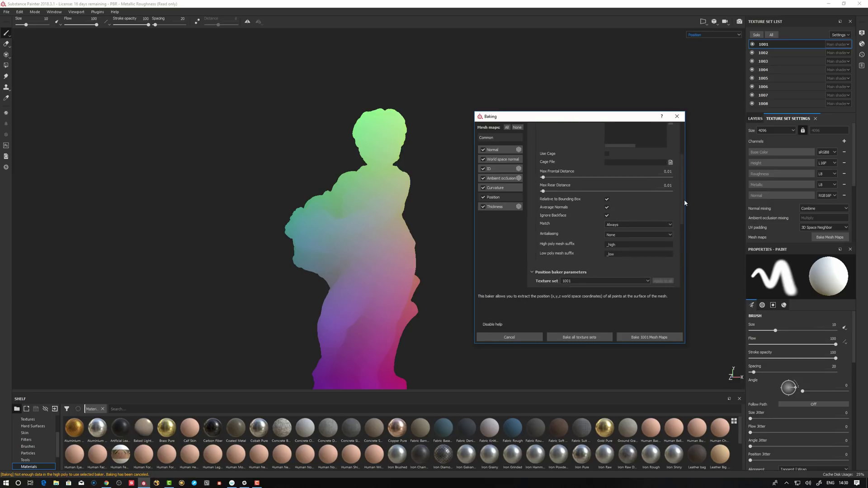
drag(683, 206, 680, 185)
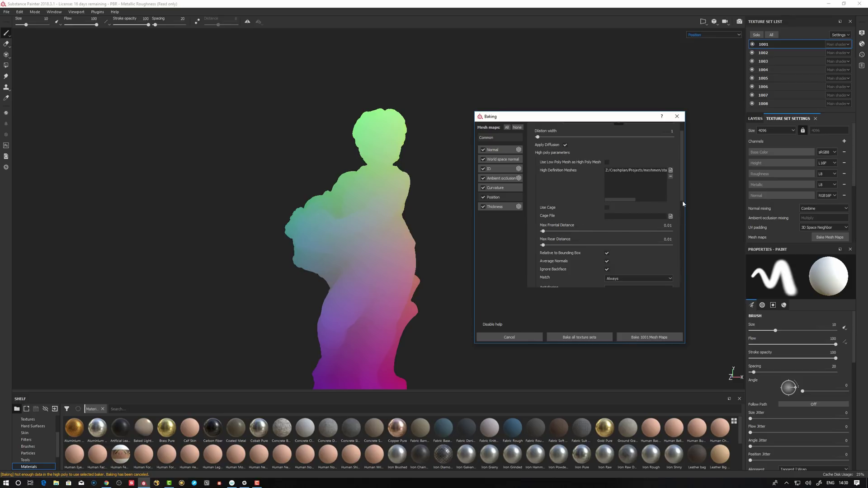
drag(683, 178, 687, 229)
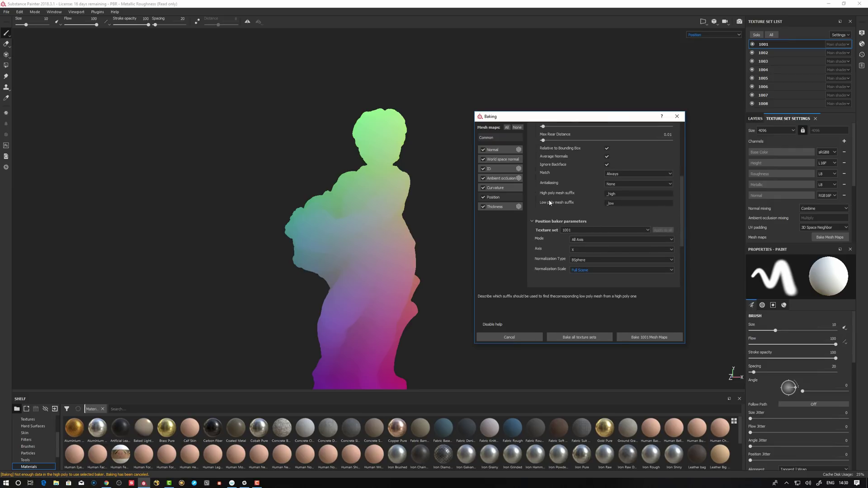
drag(681, 211, 681, 199)
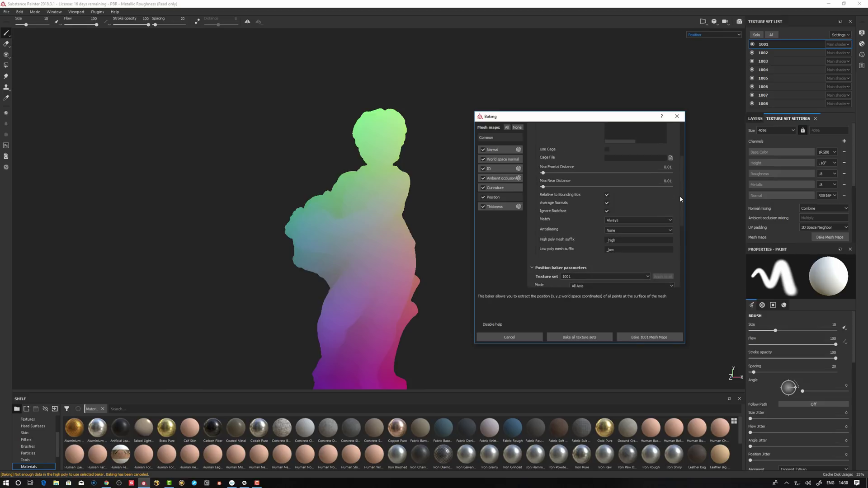
- Review the baker parameters of the World space normal, ID, Ambient occlusion and Curvature maps
click(497, 159)
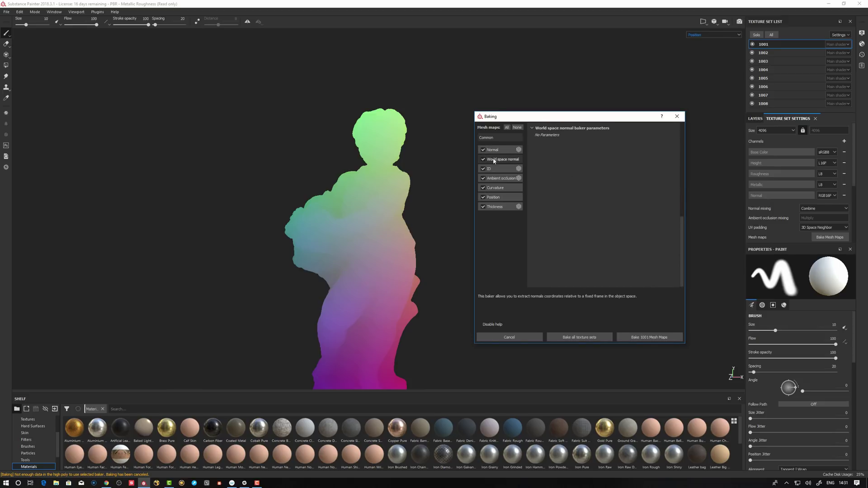
click(489, 168)
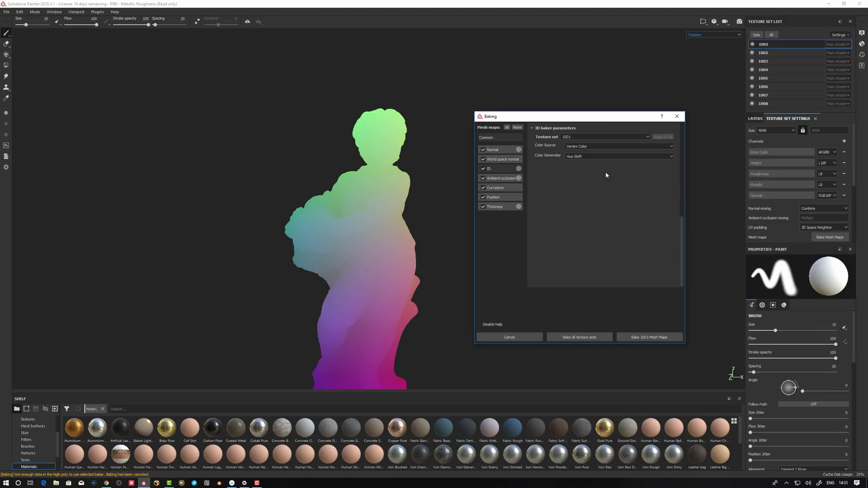
mouse_move(497, 181)
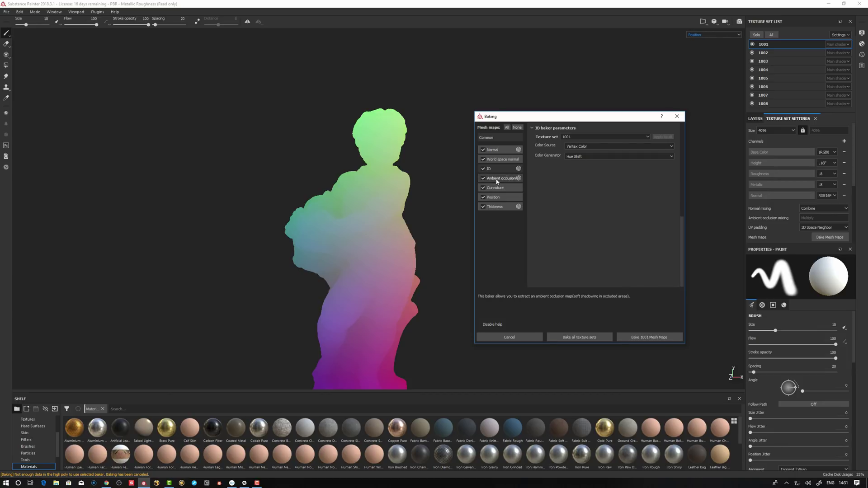
click(498, 180)
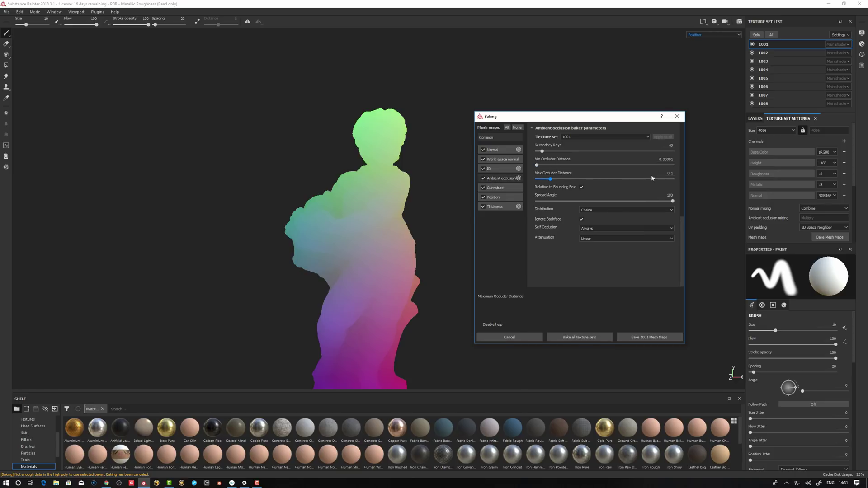
mouse_move(572, 163)
mouse_move(562, 194)
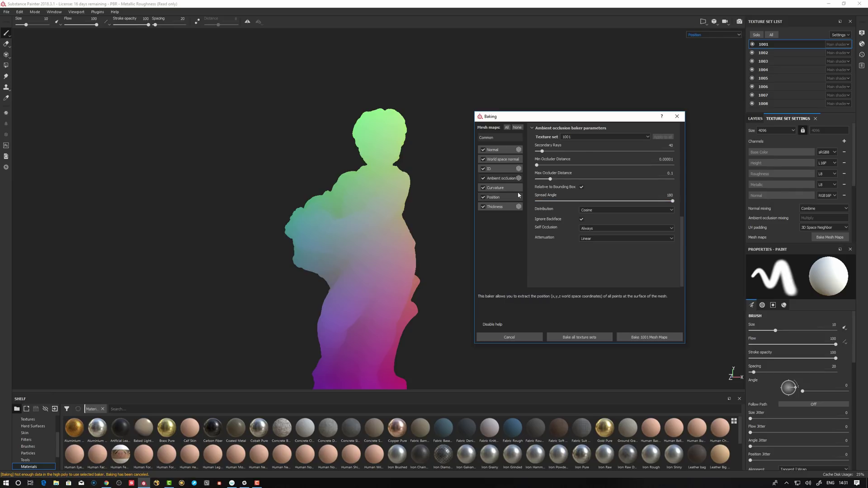
click(498, 189)
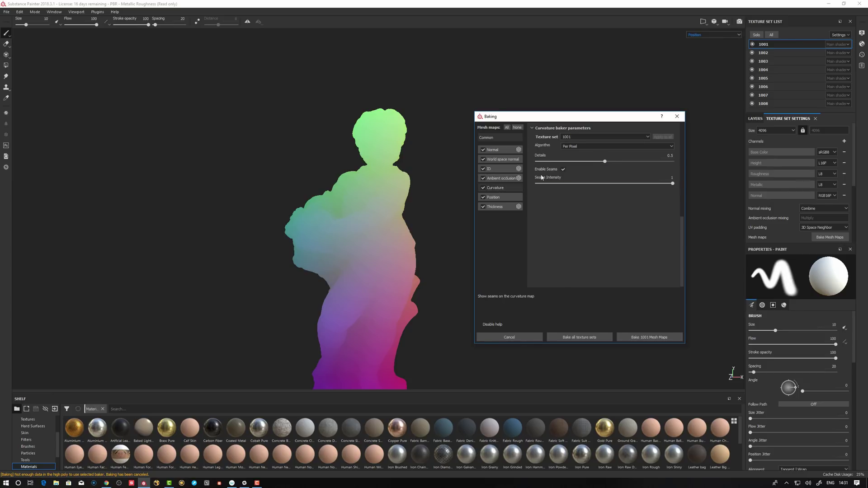
- Review the Thickness baker parameters and close the baking settings without starting a bake
click(499, 207)
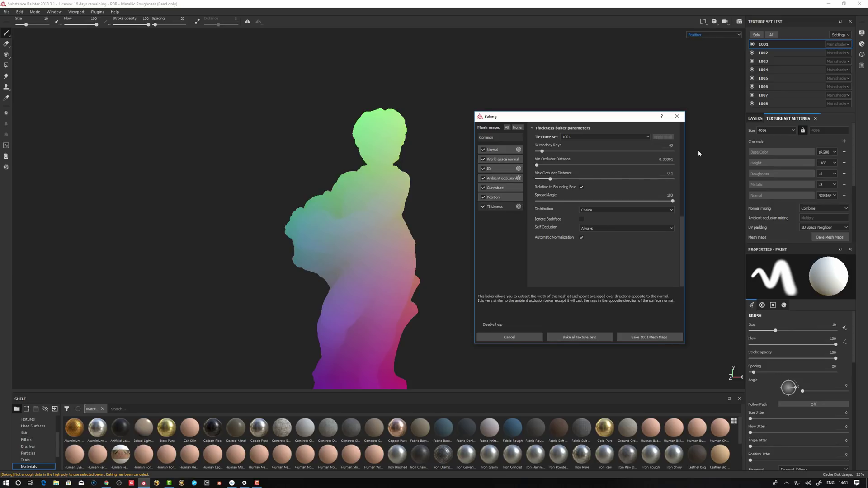
click(677, 119)
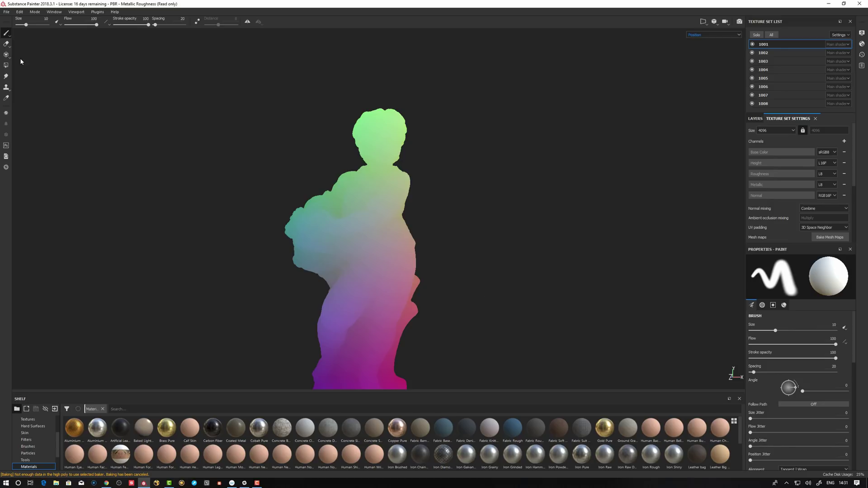
- Open the texture export settings and examine which output maps the Mesh Maps preset contains
click(7, 12)
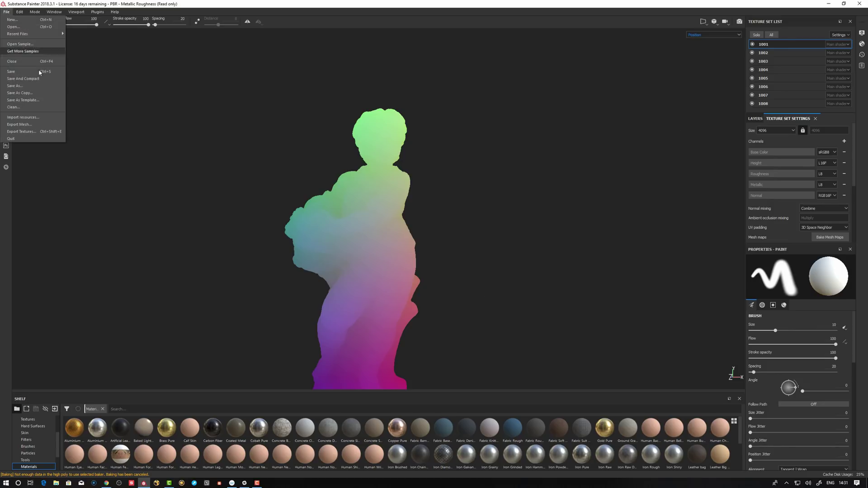
click(22, 132)
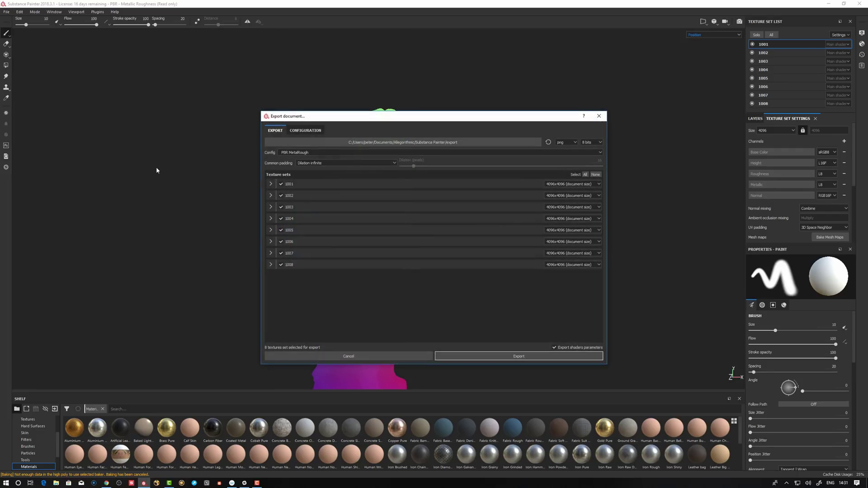
click(305, 130)
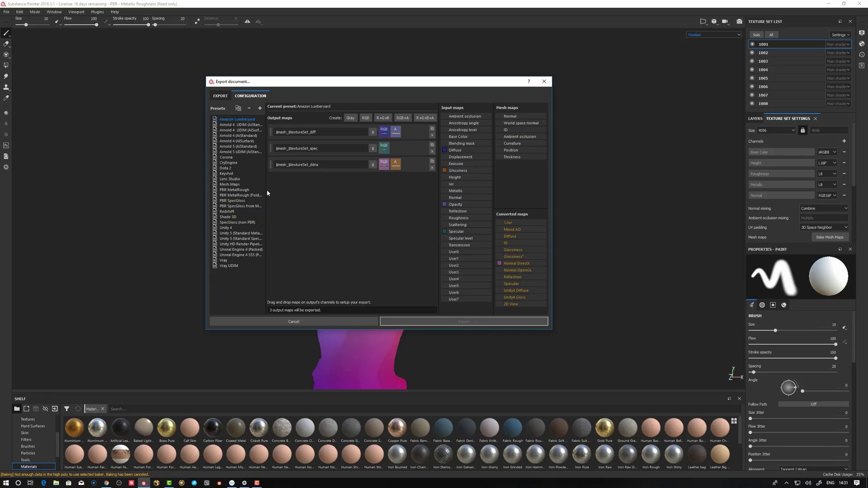
click(234, 186)
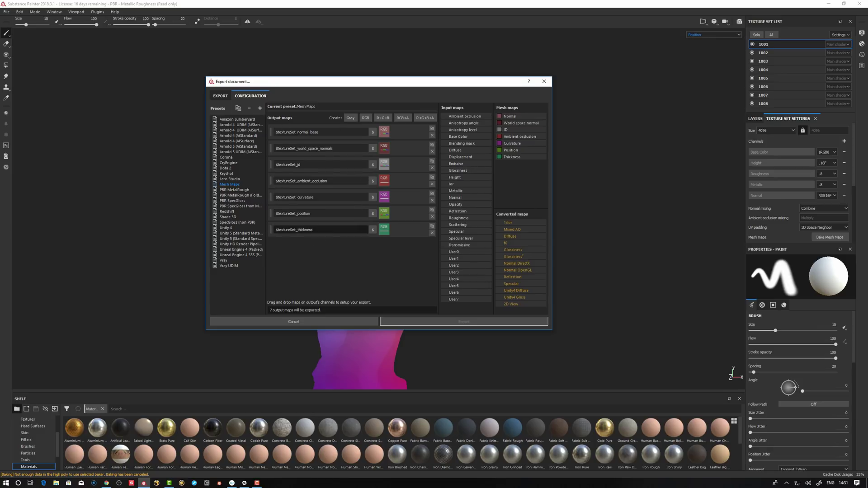
click(216, 97)
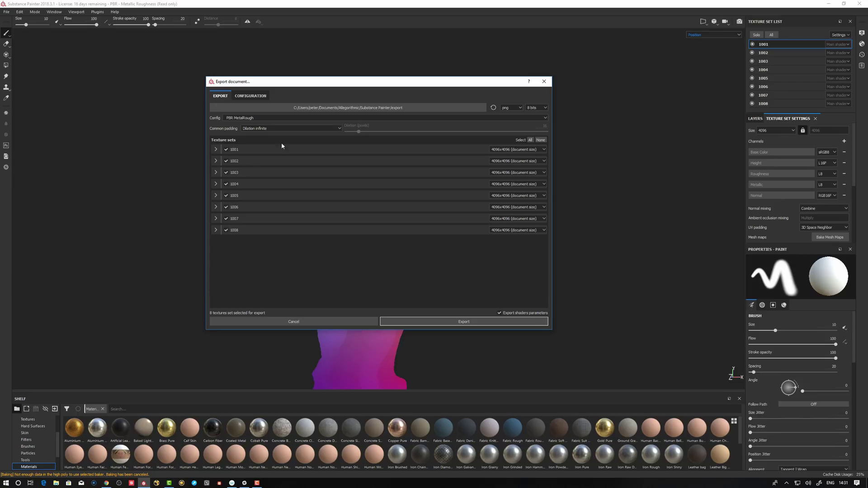
- Set the export config to Mesh Maps and check its list of output maps
click(275, 120)
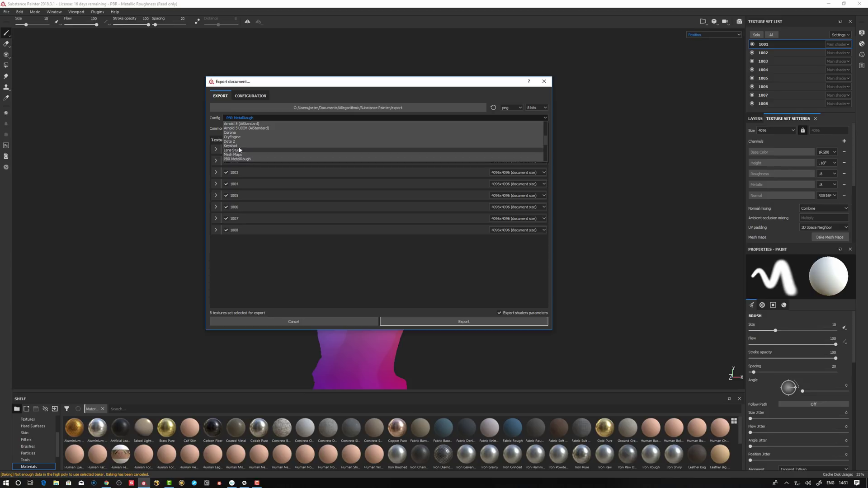
scroll(239, 145, down, 2)
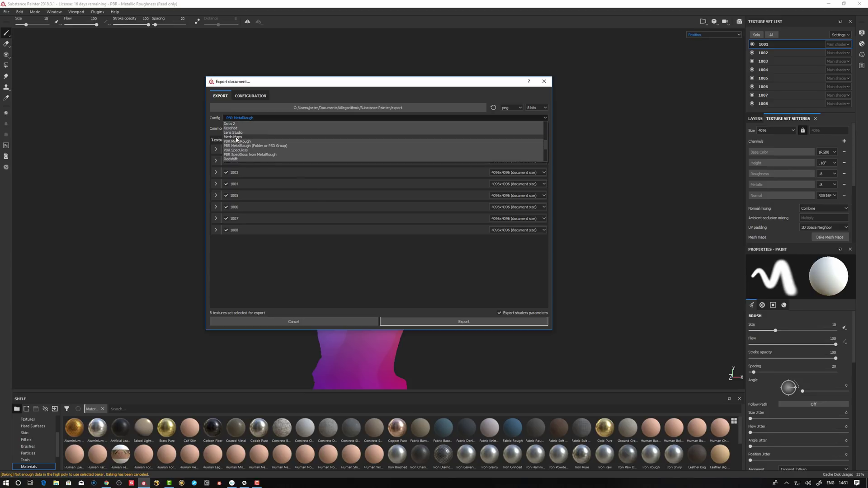
click(236, 138)
click(250, 96)
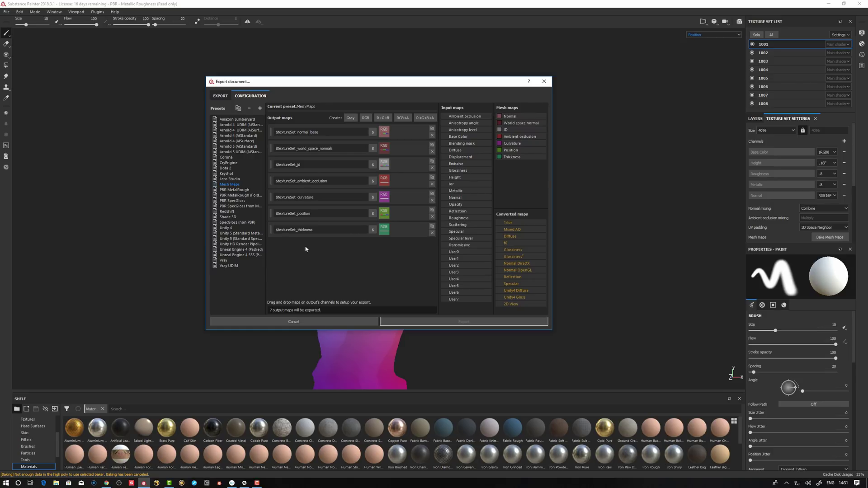
click(220, 96)
- Set the export file format to exr
click(513, 107)
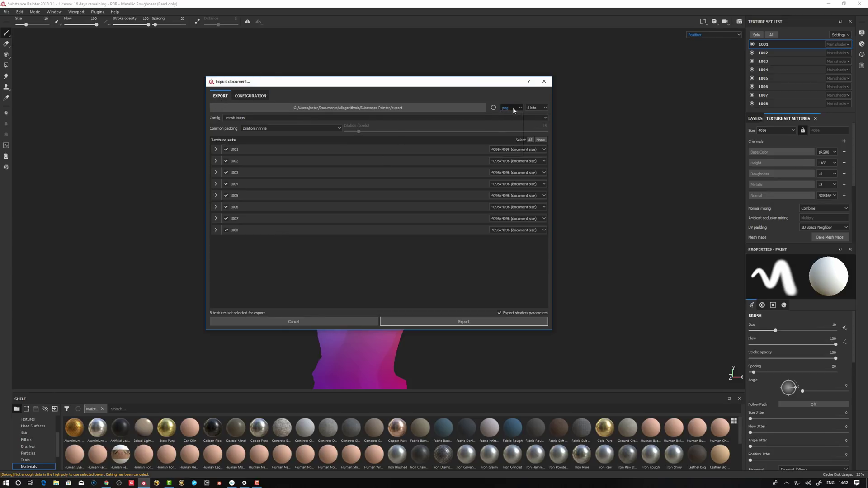
scroll(510, 138, up, 3)
scroll(508, 138, down, 2)
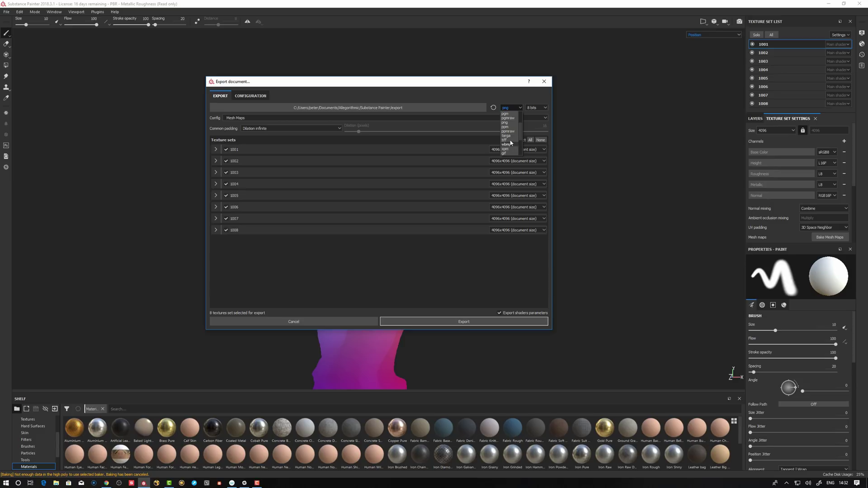
scroll(516, 136, down, 3)
click(509, 153)
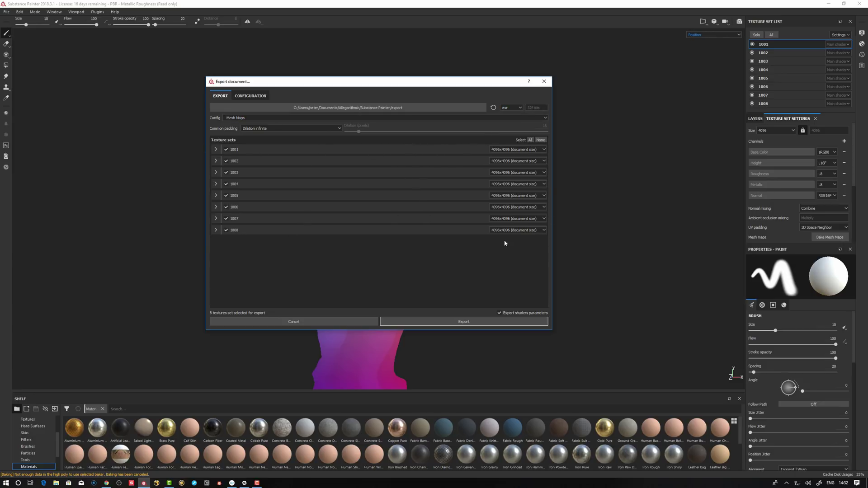
- Browse for the export destination to Z:/Crashplan/Projects/meshmen/statue/statue/sourceimages
drag(402, 83, 383, 83)
click(290, 107)
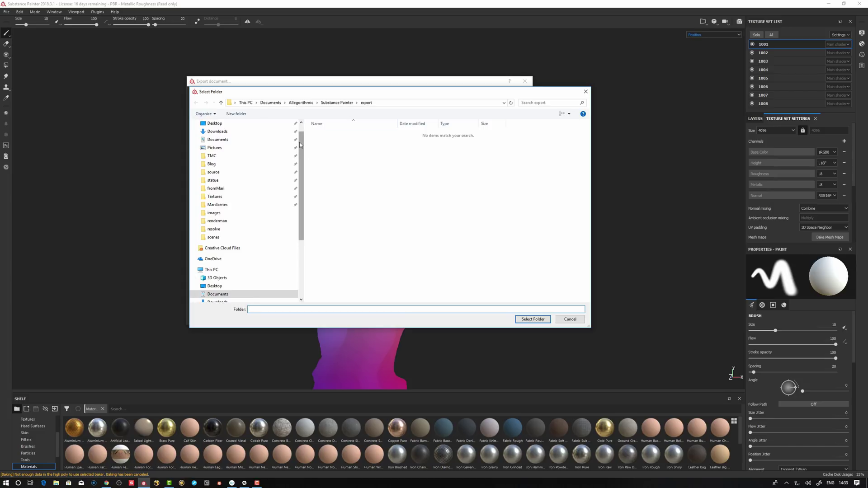
scroll(247, 230, down, 4)
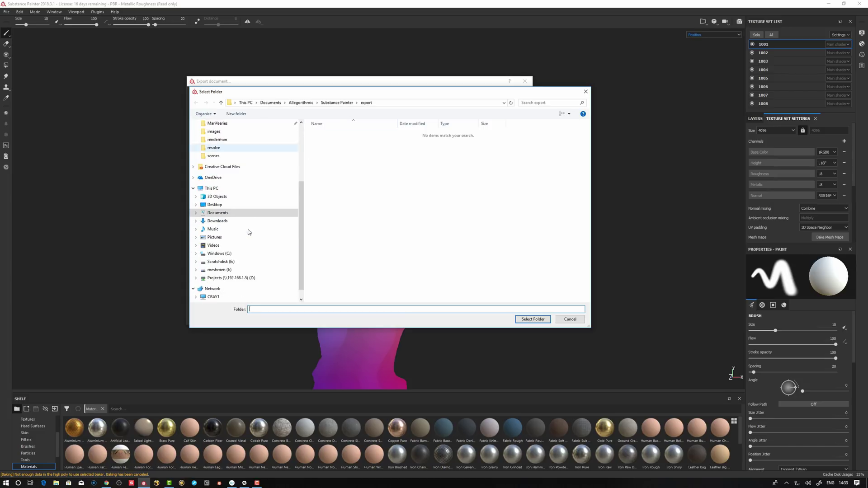
click(220, 279)
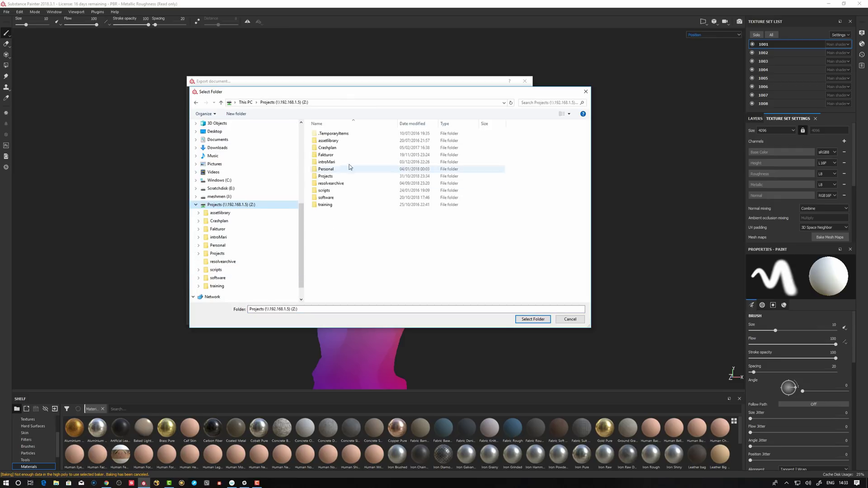
double_click(331, 147)
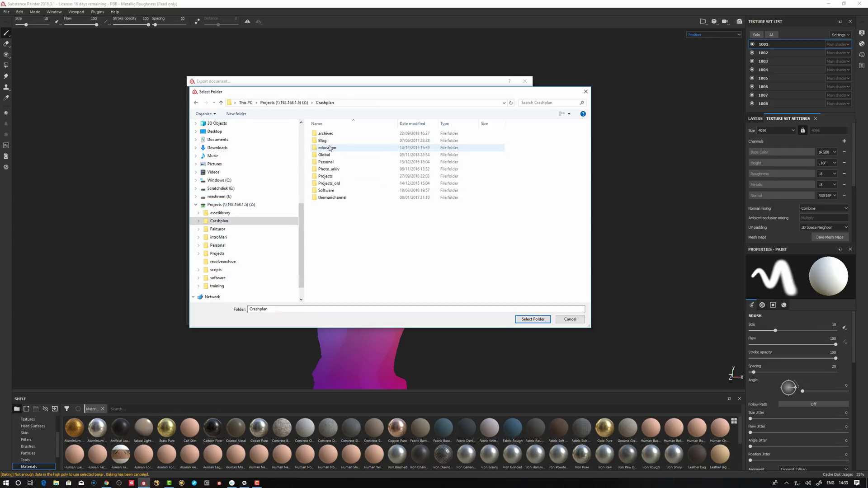
double_click(328, 177)
double_click(326, 183)
double_click(324, 226)
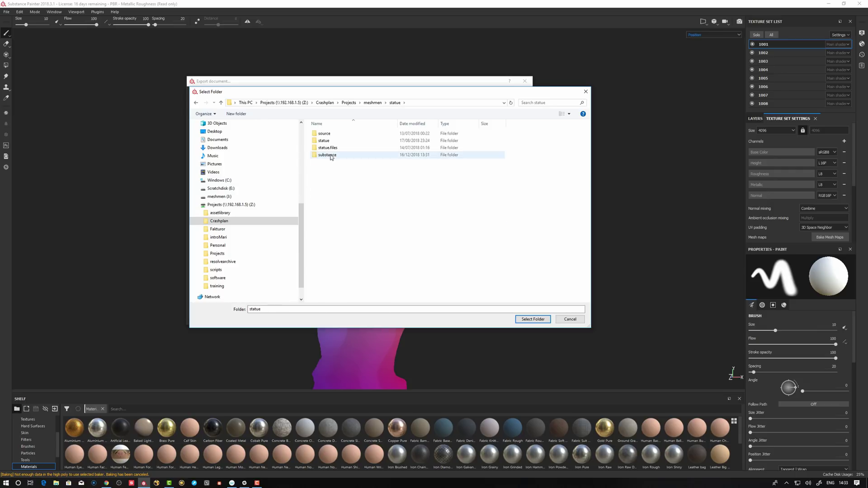
double_click(324, 140)
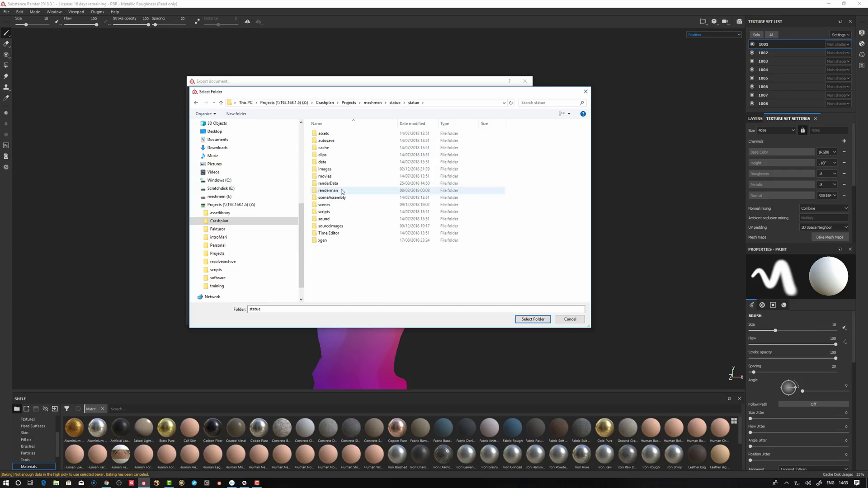
double_click(334, 228)
- Create a folder named Meshmaps inside sourceimages and export the mesh maps of all eight texture sets into it
right_click(345, 265)
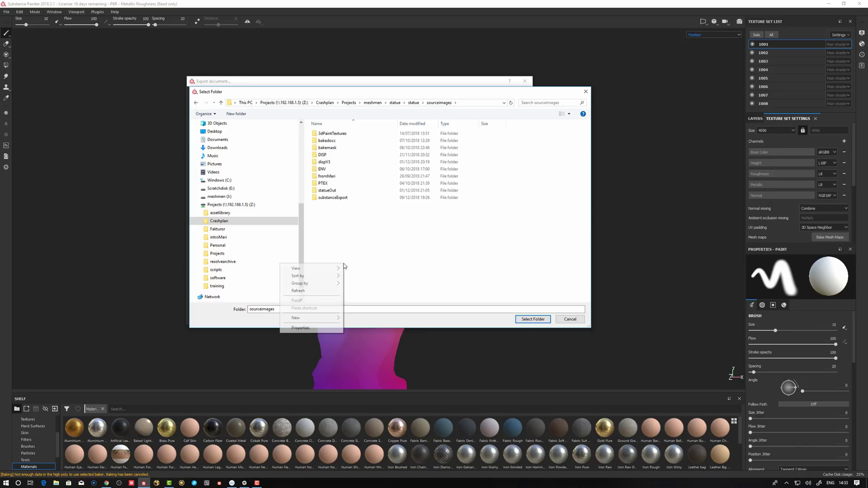
mouse_move(300, 318)
click(357, 318)
text(Meshman)
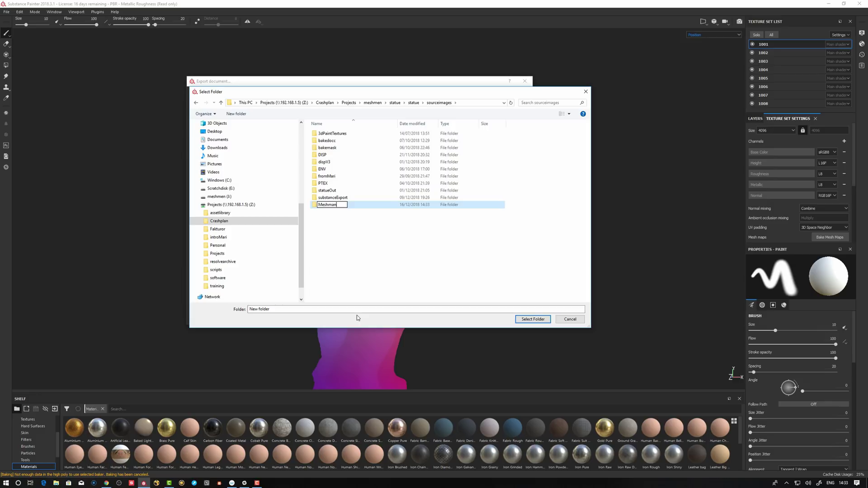
key(BackSpace)
text(ps)
key(Return)
click(533, 319)
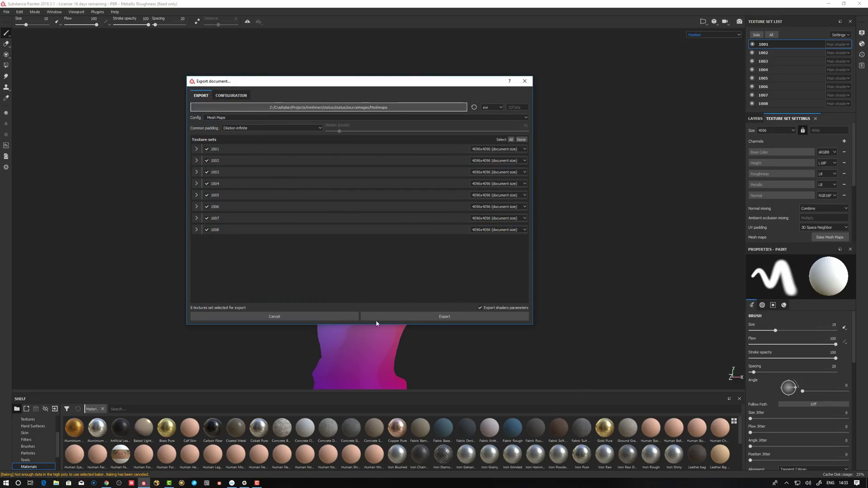
click(445, 318)
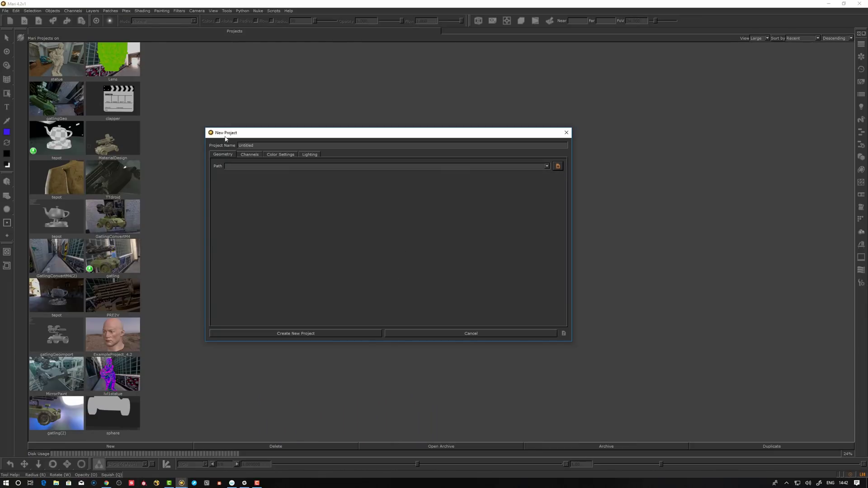
- In Mari's new project, load staue_low.OBJ from Z:/Crashplan/Projects/meshmen/statue/statue/scenes as the geometry
click(558, 166)
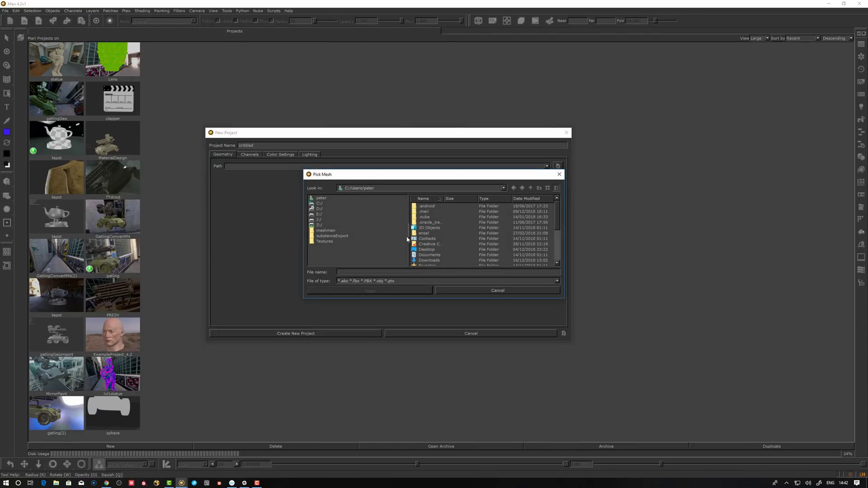
scroll(462, 231, down, 4)
click(318, 225)
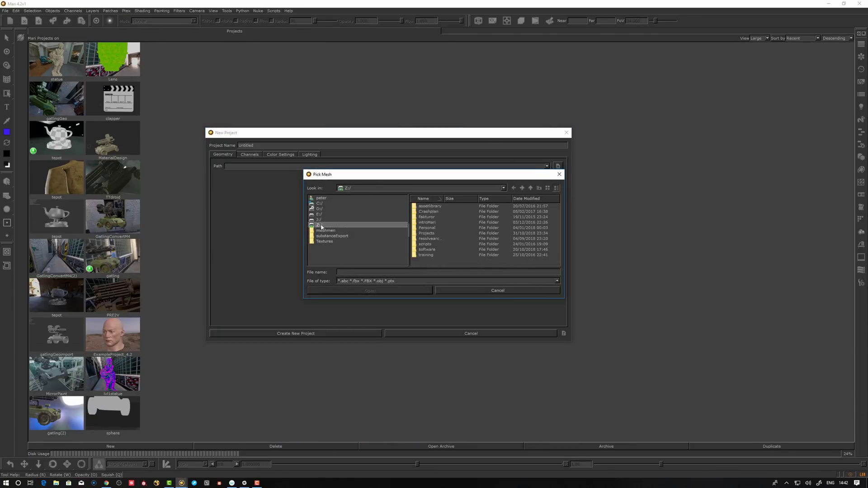
double_click(429, 212)
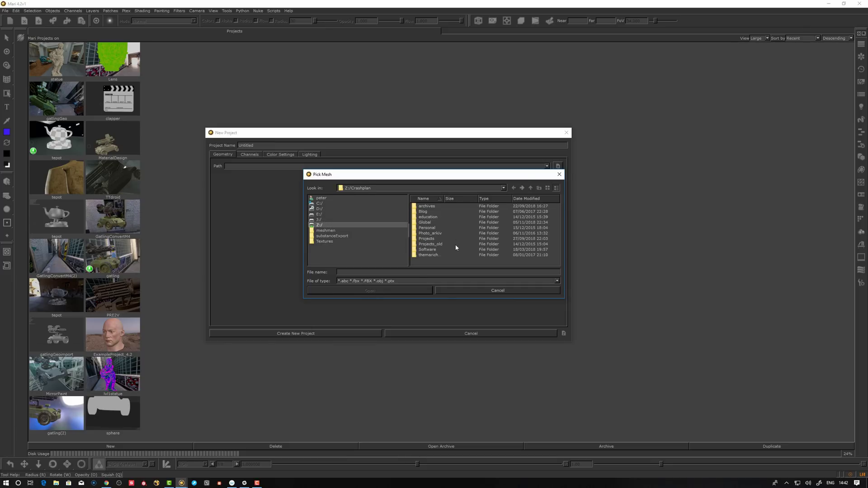
double_click(428, 239)
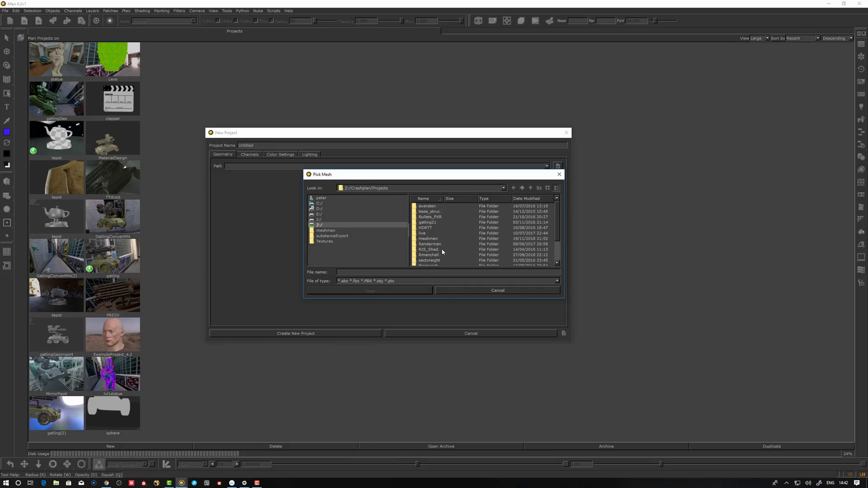
double_click(428, 239)
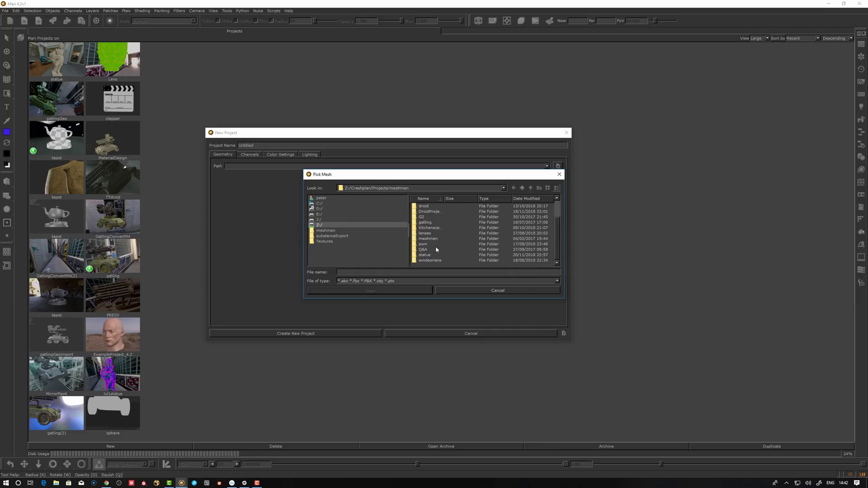
double_click(425, 255)
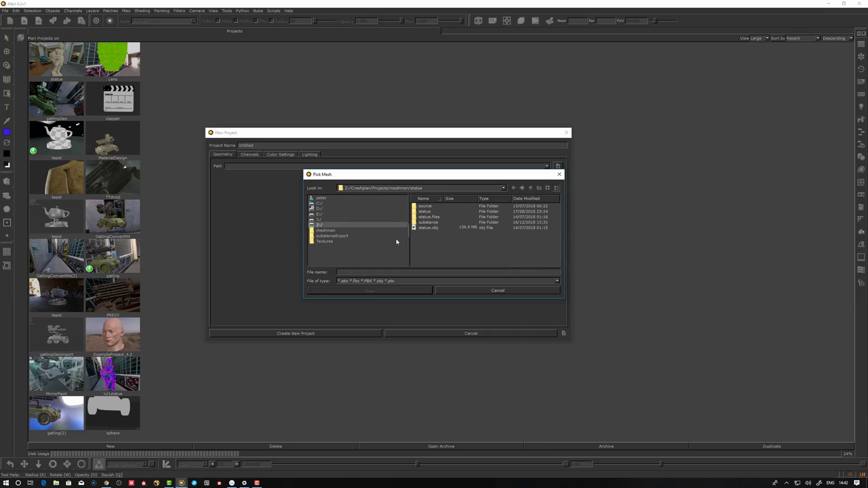
double_click(424, 211)
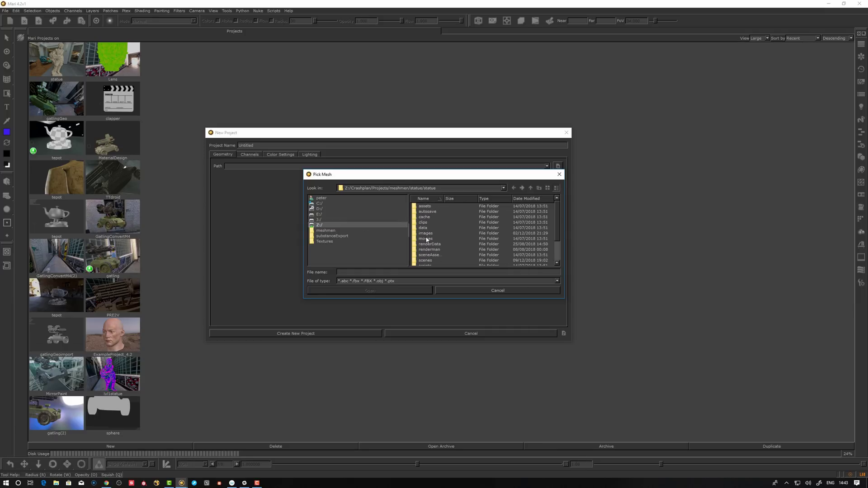
double_click(425, 261)
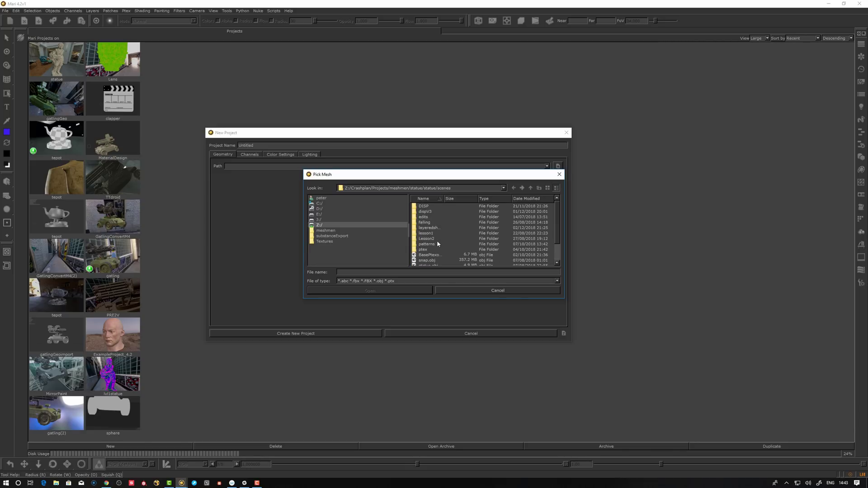
click(425, 261)
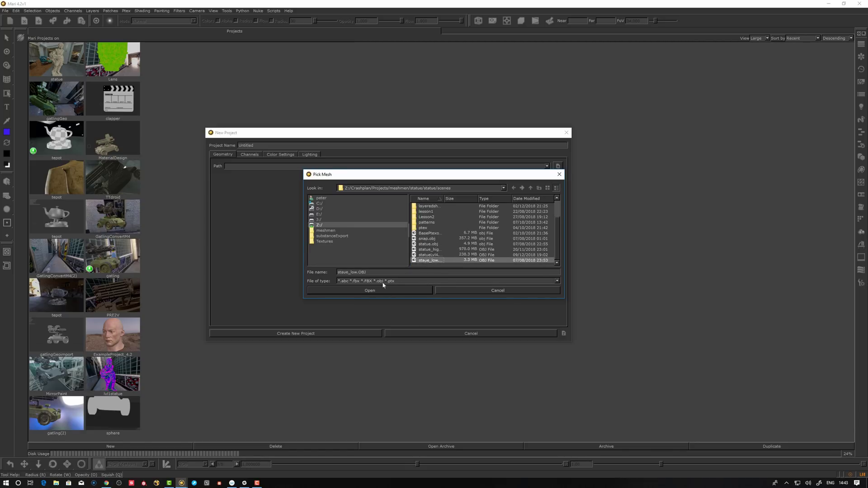
click(365, 291)
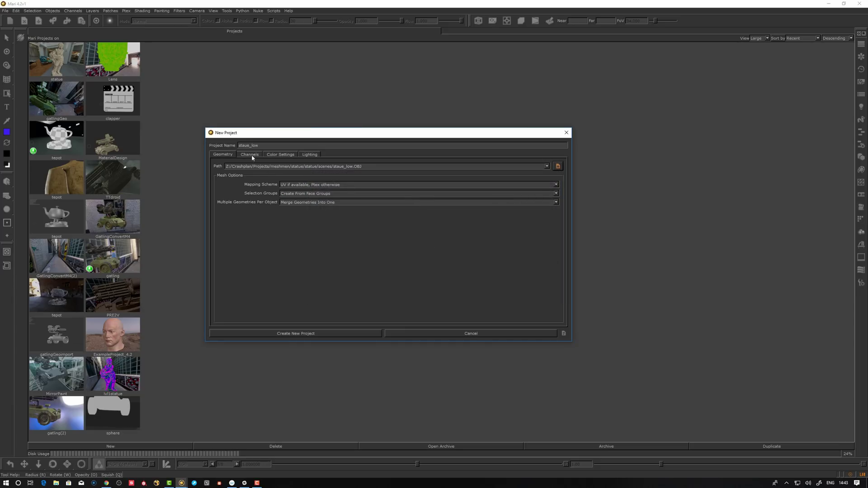
- Set the new project's OCIO config to aces and check the settings of its channels
click(279, 155)
click(294, 171)
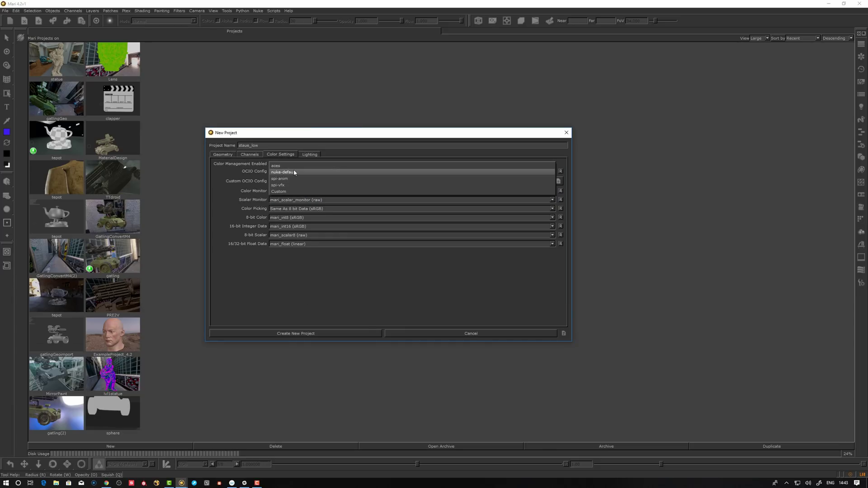
click(272, 173)
click(248, 156)
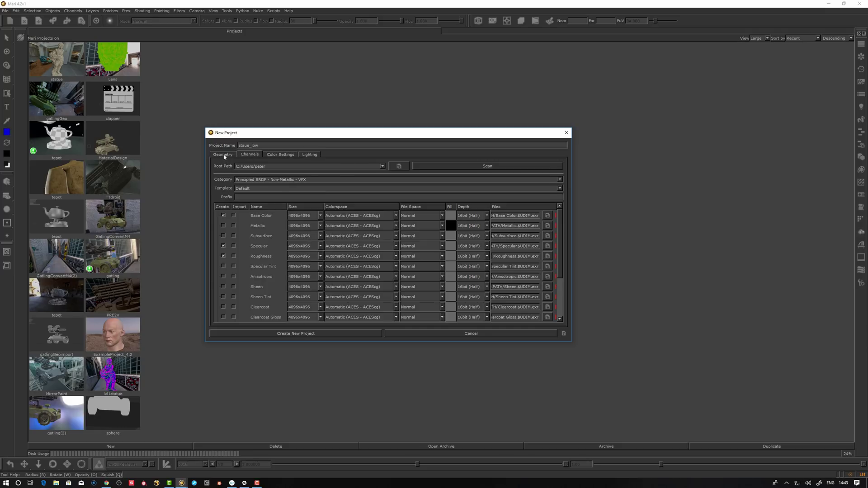
- Choose an environment map in the new project's lighting settings and create the staue_low project
click(224, 155)
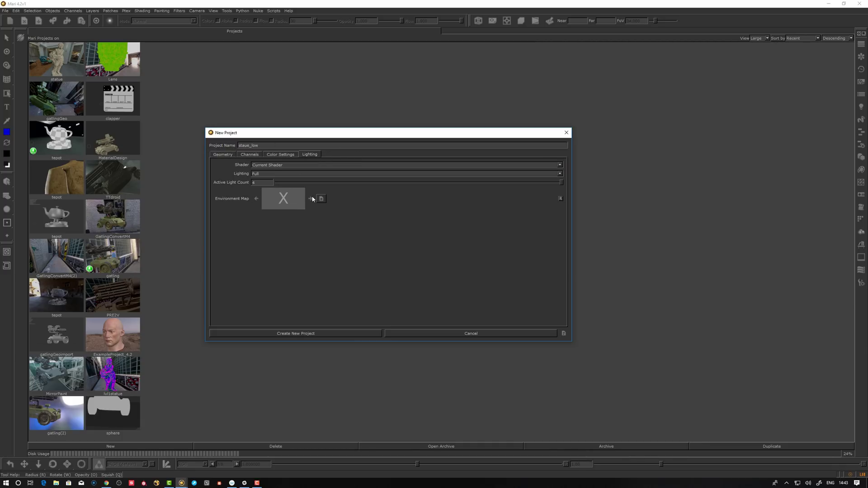
click(321, 198)
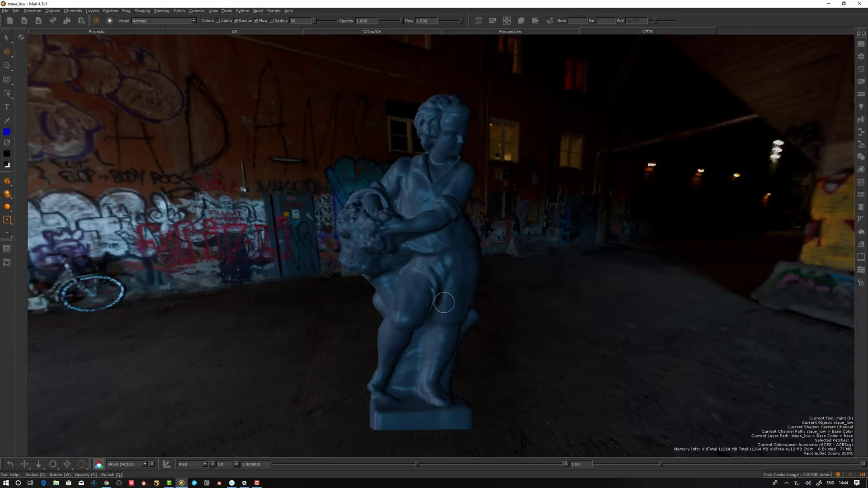
middle_drag(507, 289, 507, 297)
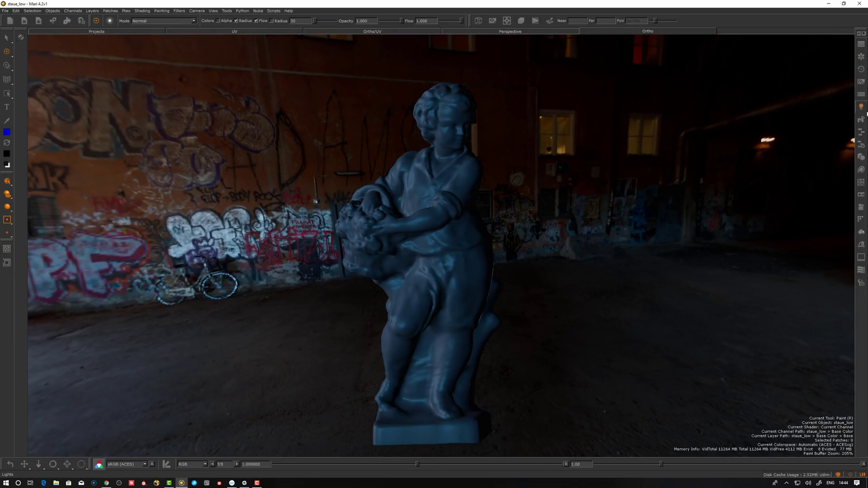
- Turn off the Environment light in the statue scene
click(862, 107)
click(719, 138)
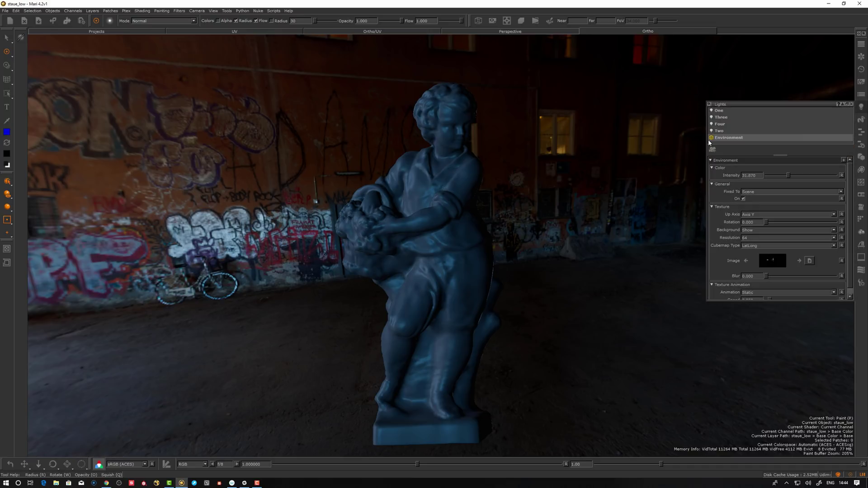
click(712, 137)
click(862, 106)
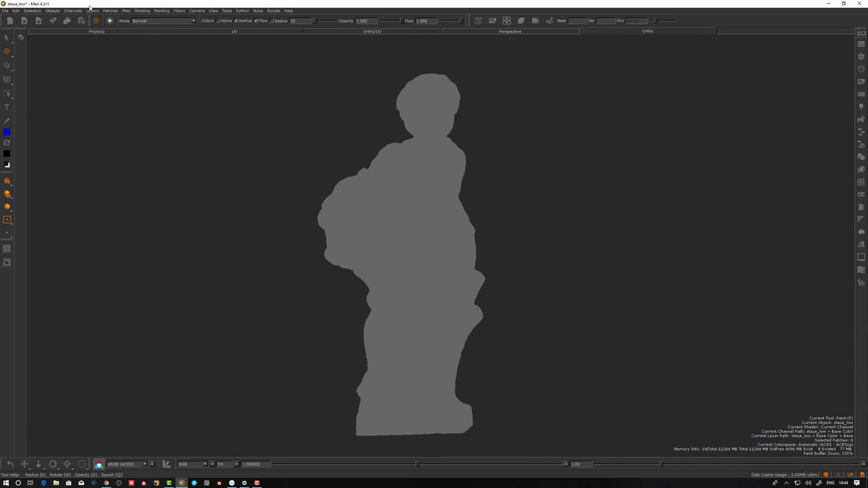
- Open the channel presets and set their root path to Z:/Crashplan/Projects/meshmen/statue/statue/sourceimages/Meshmaps
click(74, 10)
click(83, 32)
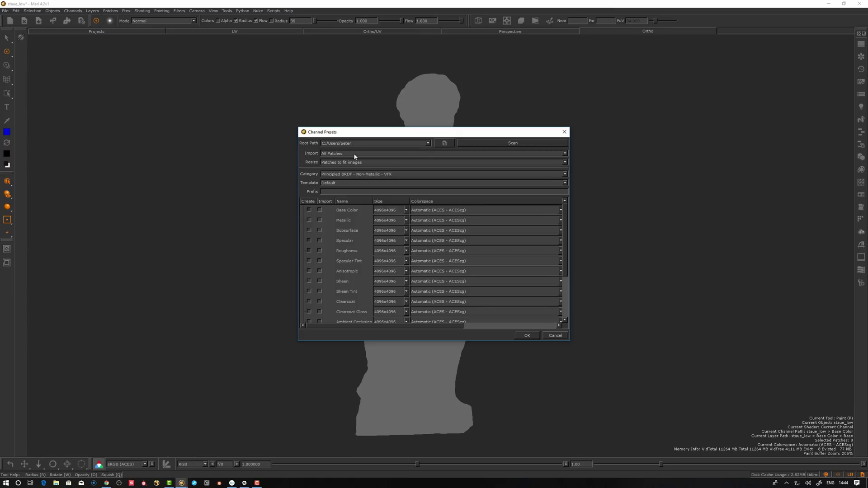
click(427, 144)
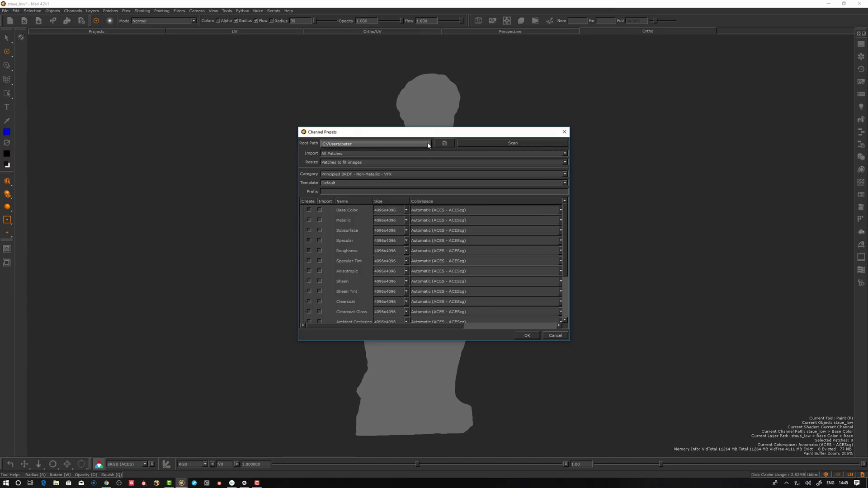
click(445, 142)
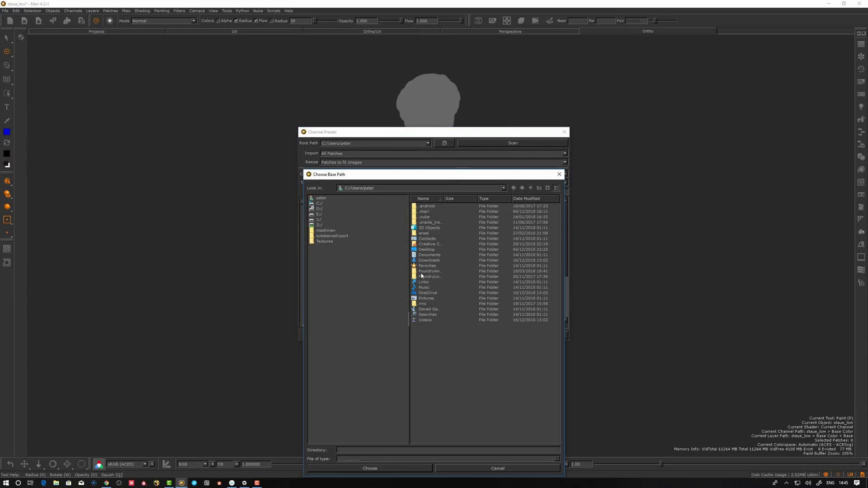
click(326, 231)
click(429, 244)
double_click(430, 244)
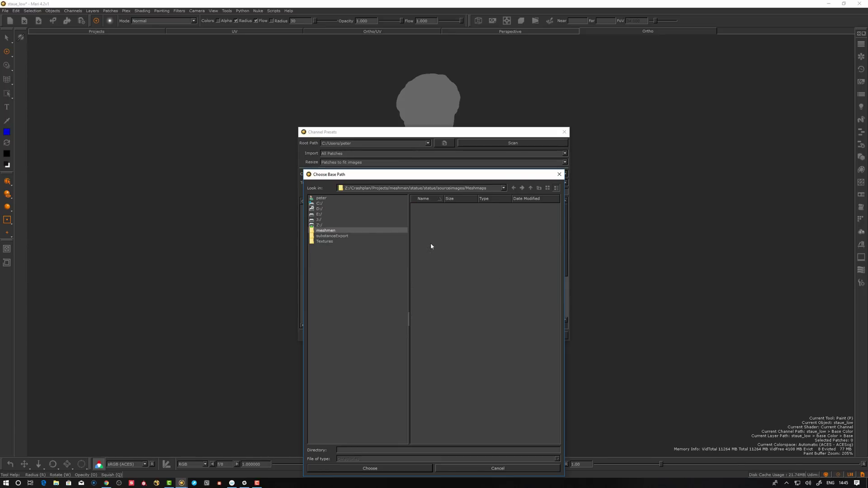
click(386, 468)
- Scan the Meshmaps folder and import the ambient occlusion, curvature, normal base, position, thickness and world-space normals maps as channels
click(498, 143)
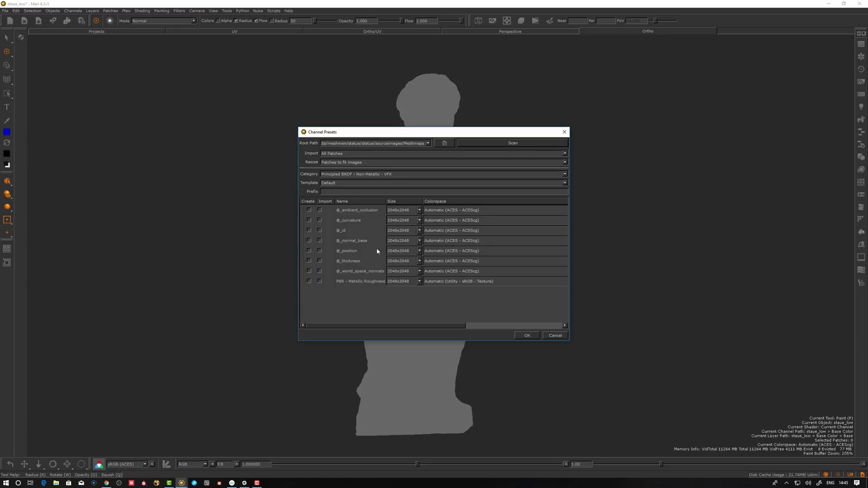
click(309, 209)
click(528, 337)
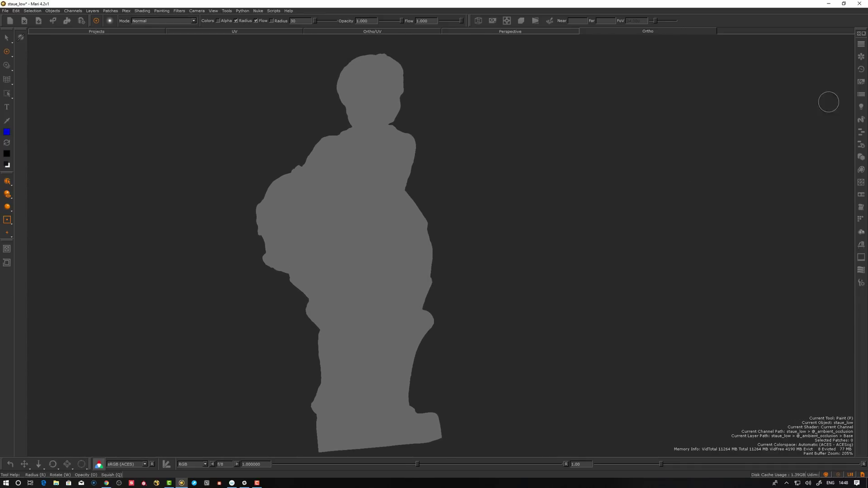
click(861, 33)
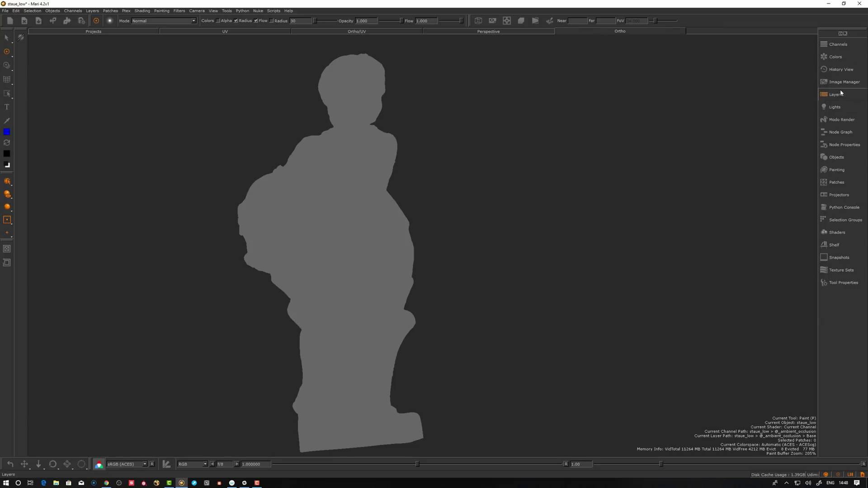
click(838, 44)
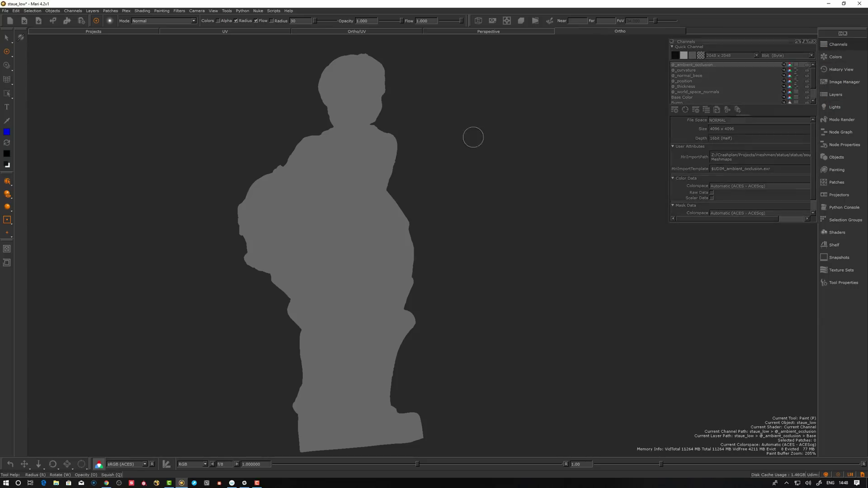
right_click(475, 188)
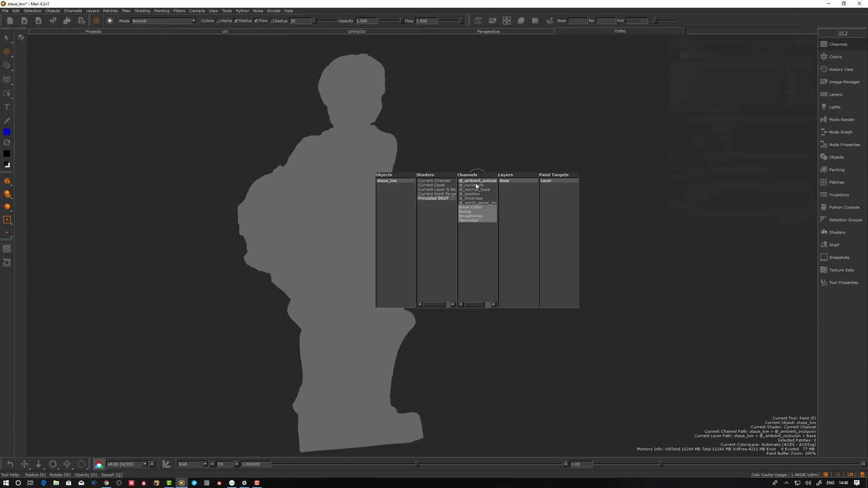
click(828, 43)
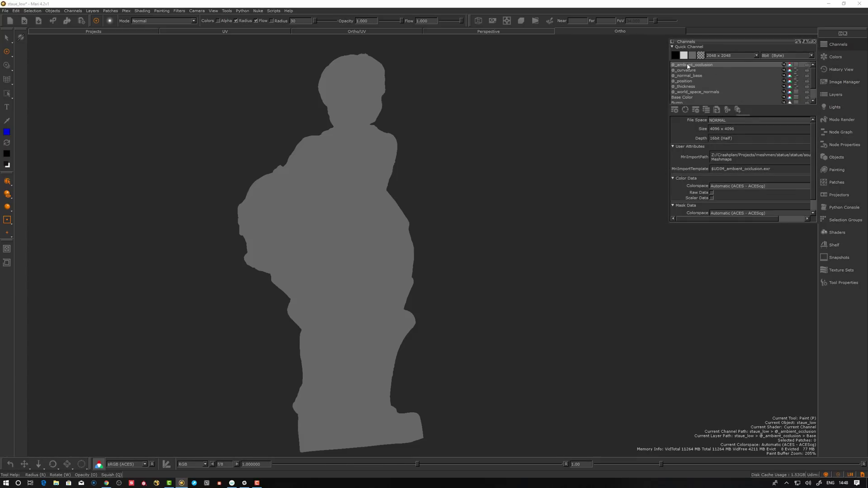
right_click(477, 204)
click(421, 214)
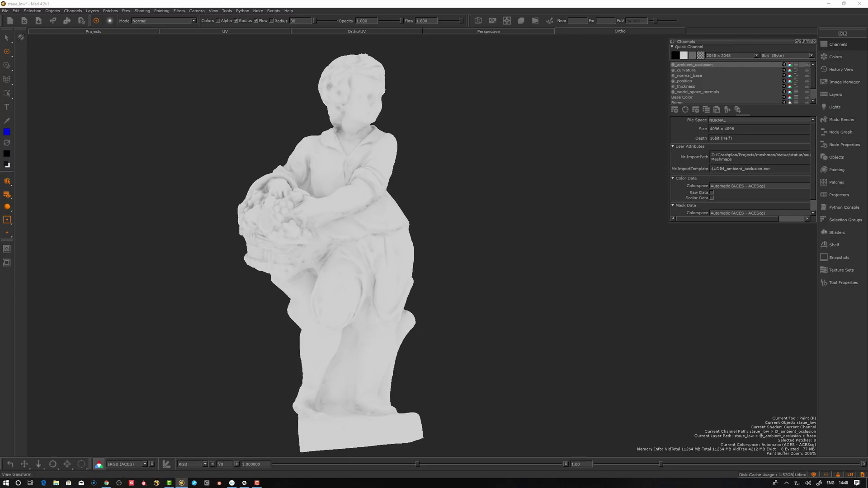
- Enable Scalar Data for the ambient occlusion, curvature, normal base, position and thickness channels, and select the world-space normals channel
click(712, 199)
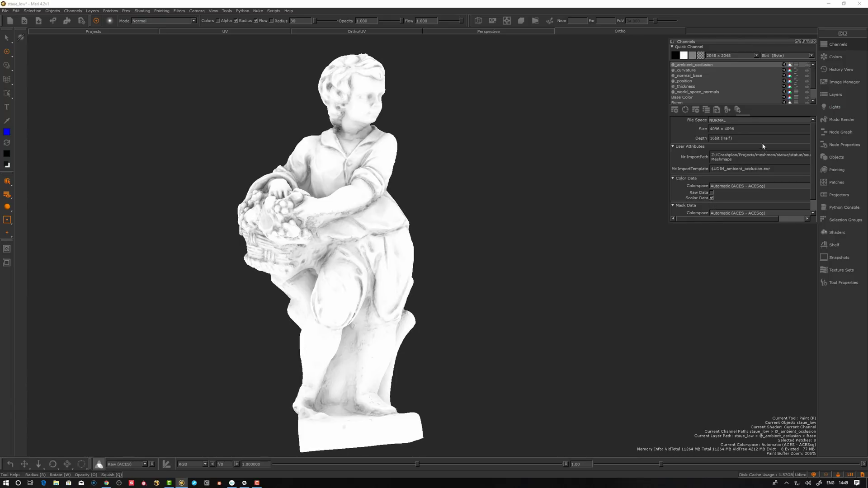
click(687, 71)
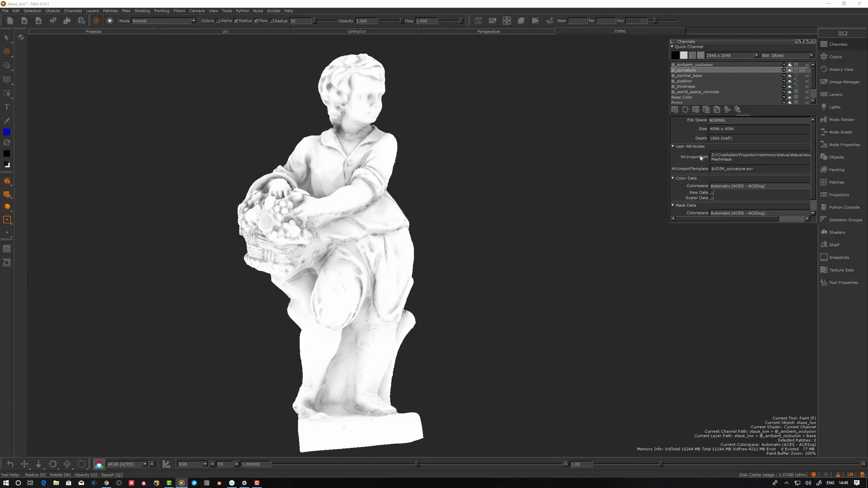
click(712, 198)
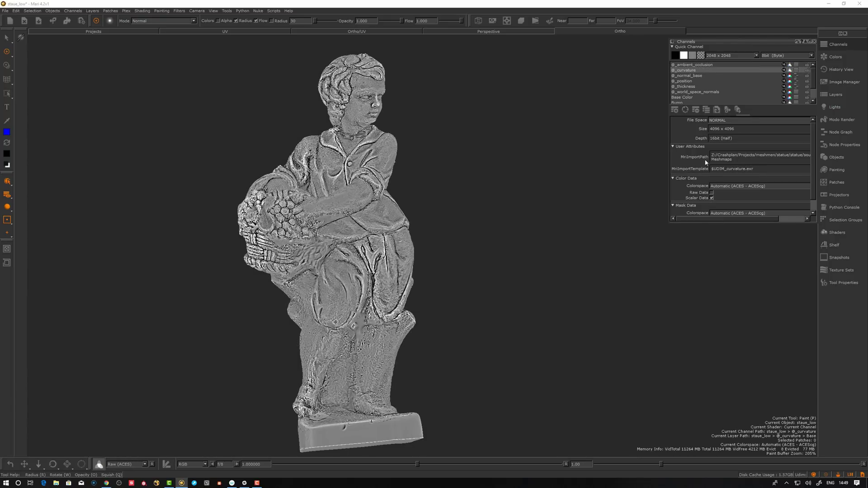
click(690, 76)
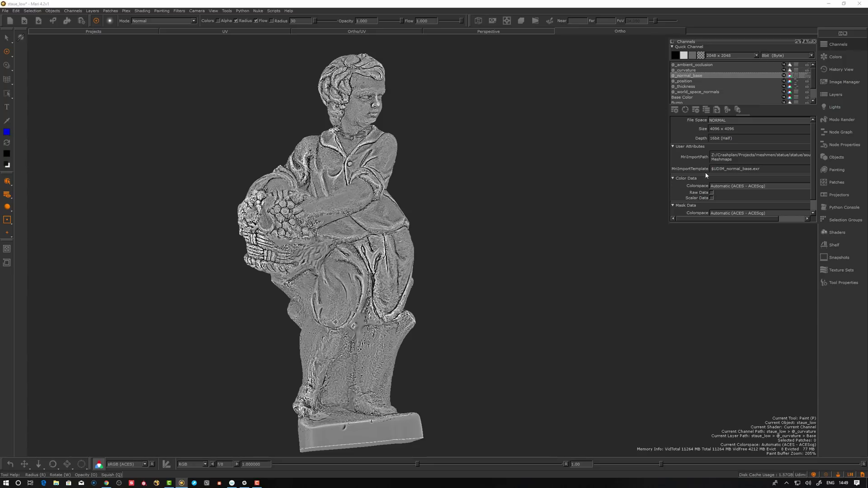
click(713, 198)
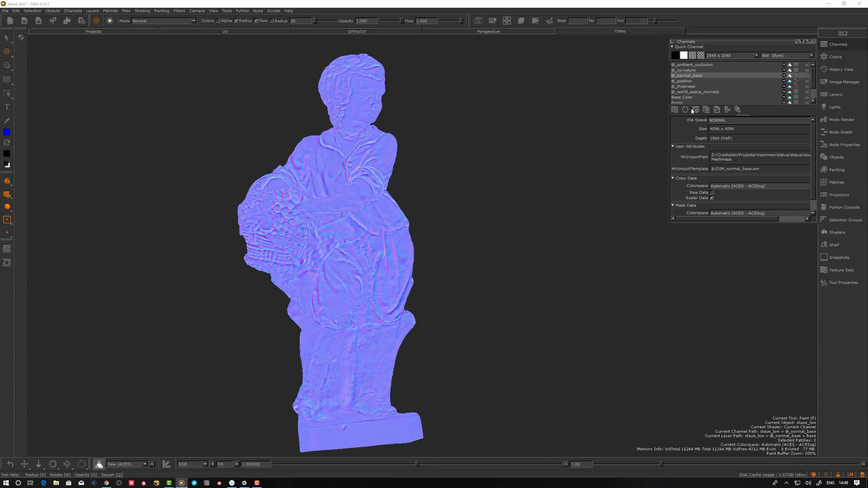
click(684, 80)
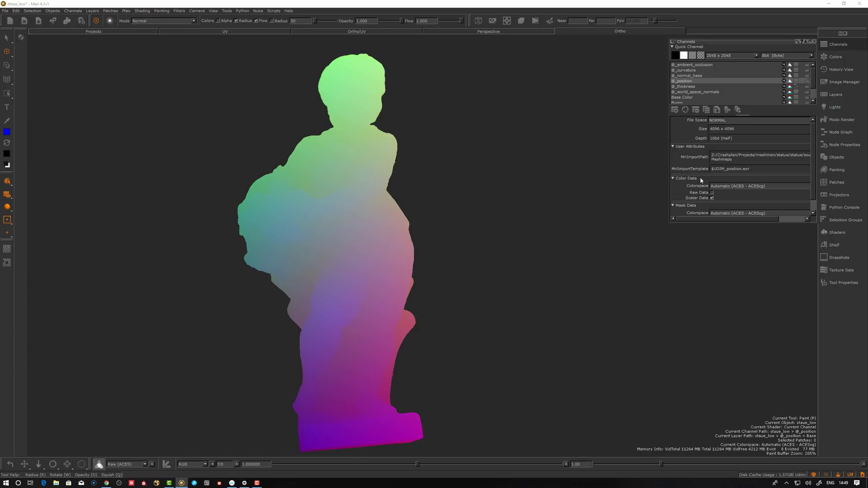
click(690, 86)
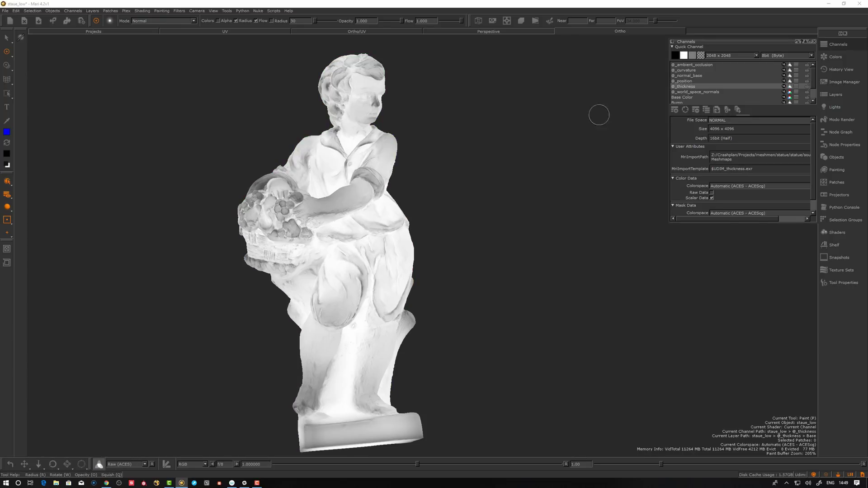
click(690, 92)
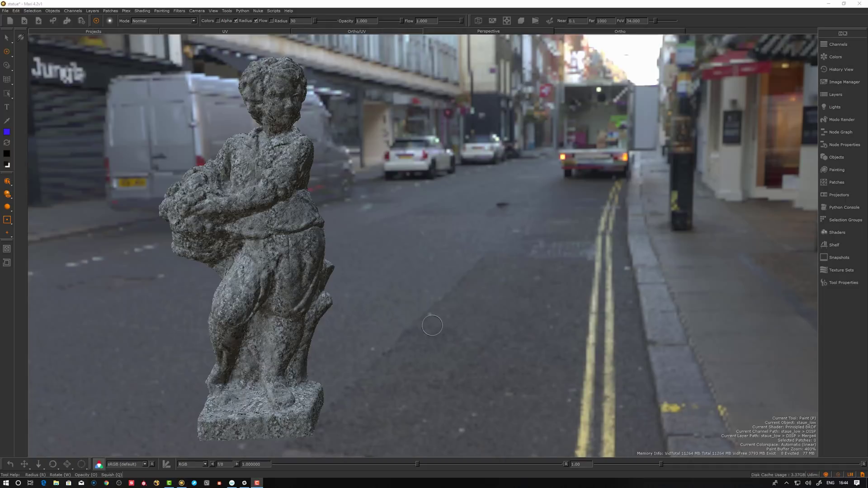
alt+drag(410, 317, 405, 316)
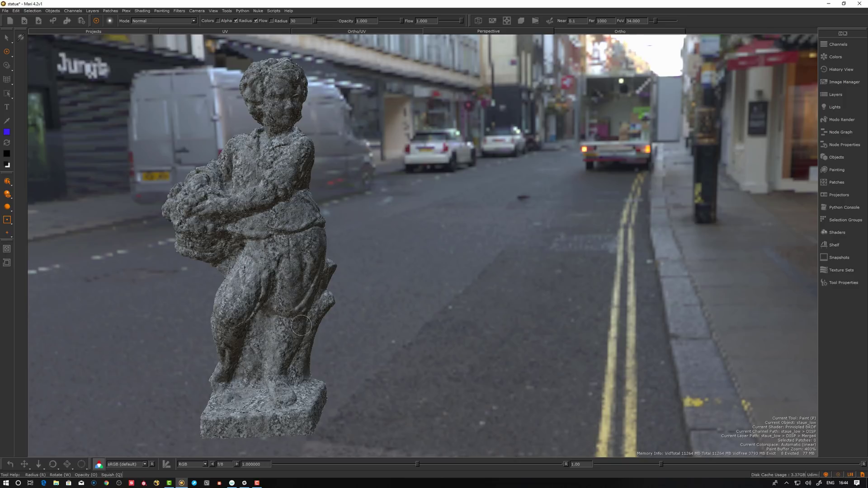
alt+drag(525, 234, 473, 256)
alt+right_drag(473, 255, 476, 258)
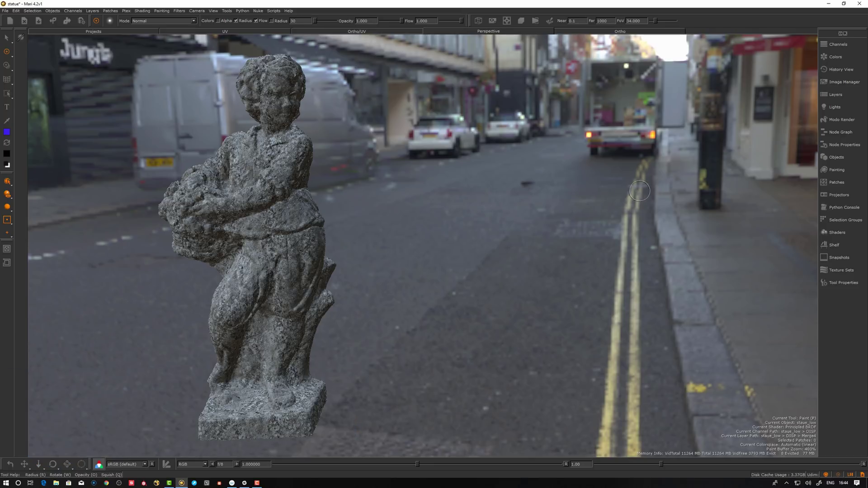
middle_drag(397, 278, 403, 285)
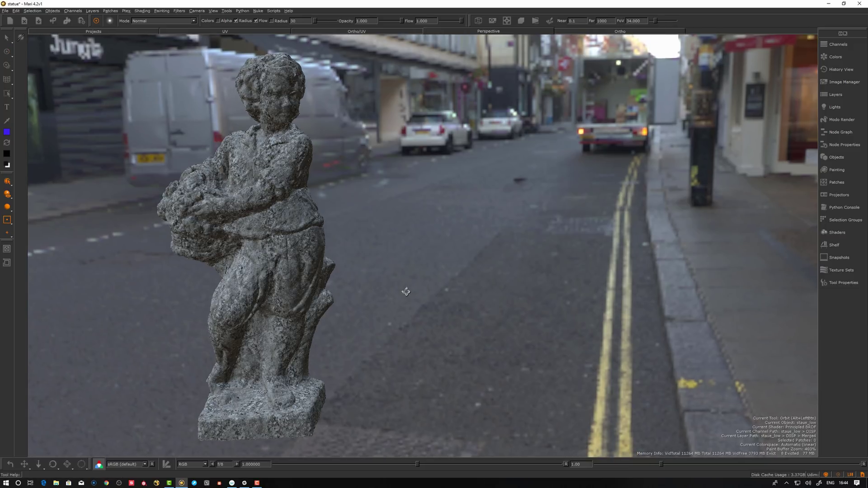